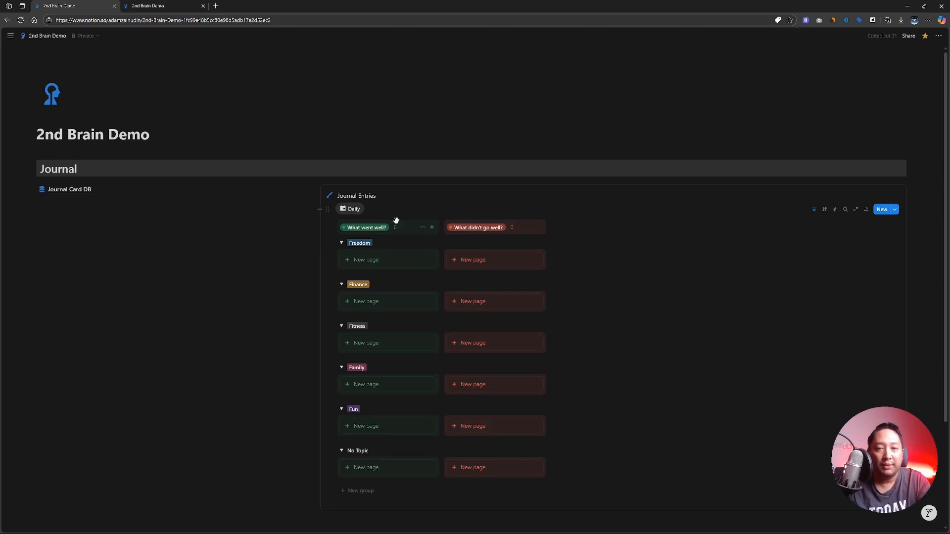
# - Open the My 2nd Brain page and look through it down to the calendar and Journal sections
pyautogui.moveTo(10, 36)
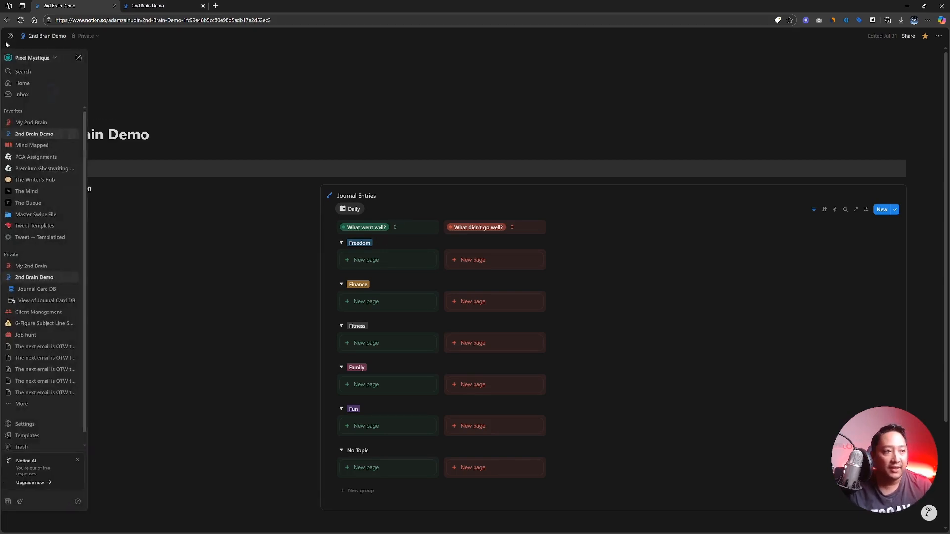
pyautogui.click(30, 122)
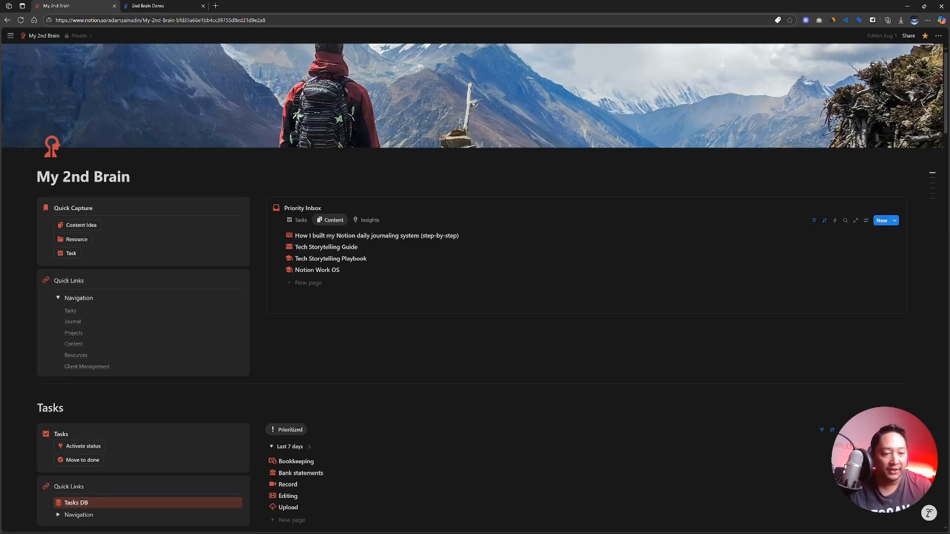
pyautogui.scroll(-5, 324, 150)
pyautogui.scroll(-12, 337, 157)
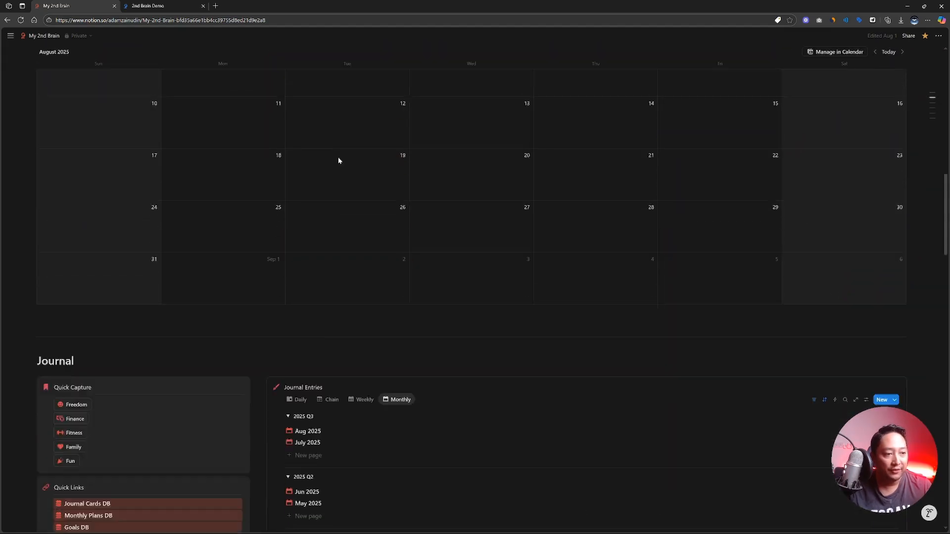
pyautogui.scroll(16, 339, 160)
pyautogui.scroll(3, 339, 160)
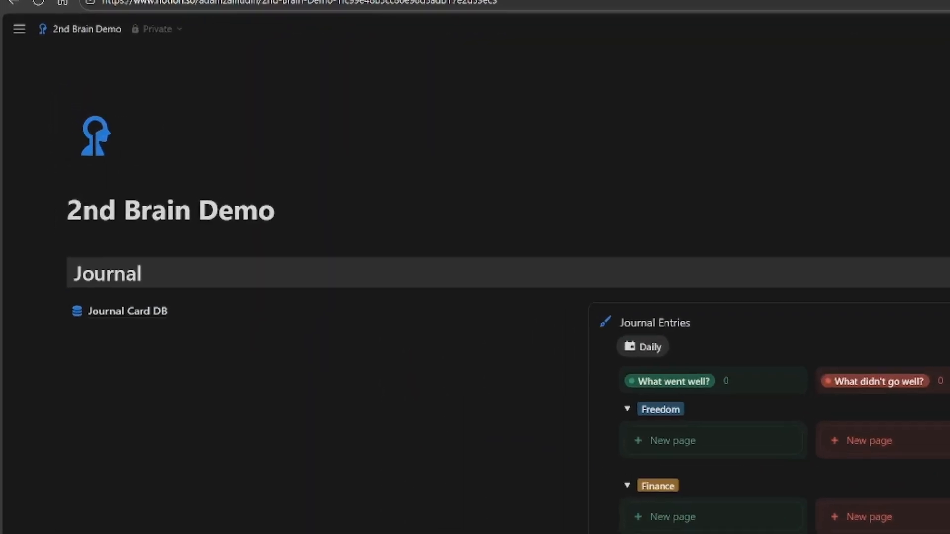
# - Create a new page and title it 2nd Brain
pyautogui.moveTo(19, 34)
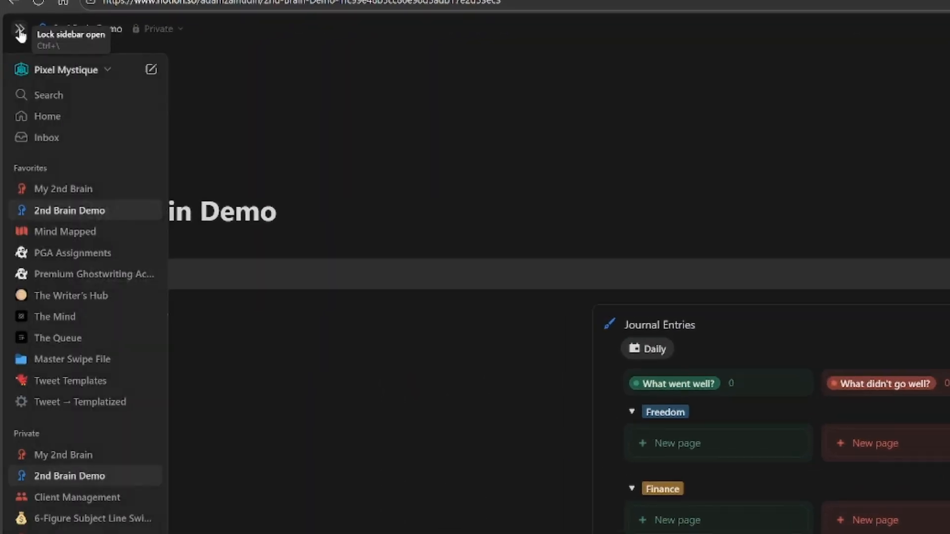
pyautogui.click(150, 71)
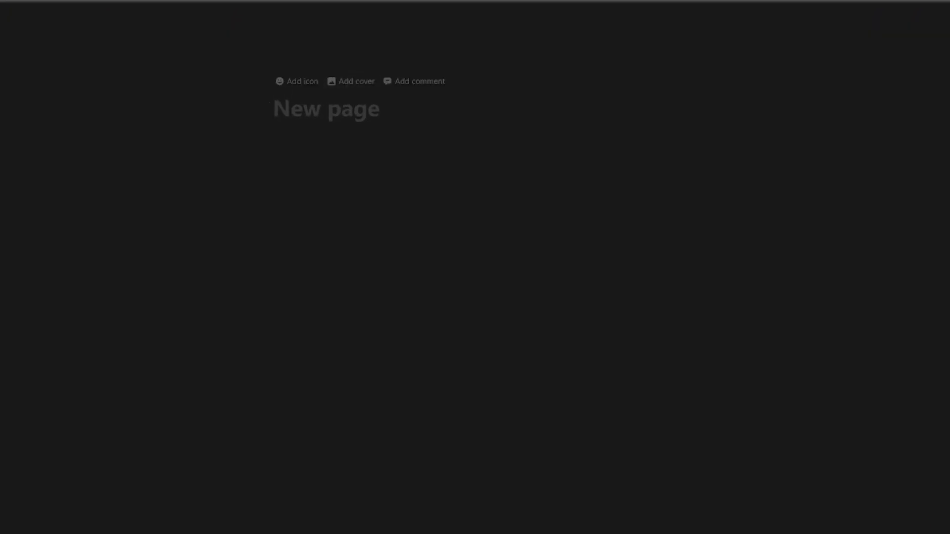
pyautogui.write('@')
pyautogui.press('Escape')
pyautogui.press('BackSpace')
pyautogui.write('2nd ')
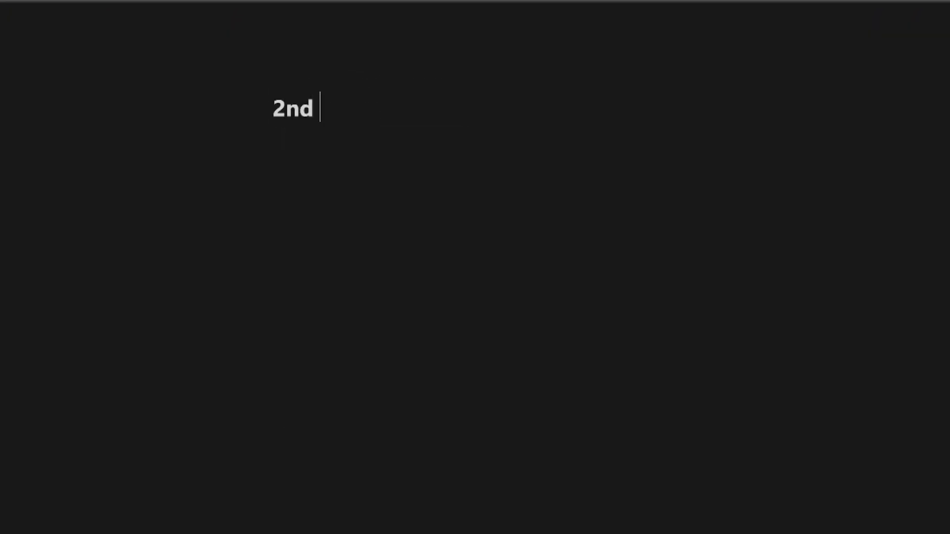
pyautogui.write('b')
pyautogui.press('BackSpace')
pyautogui.write('Be')
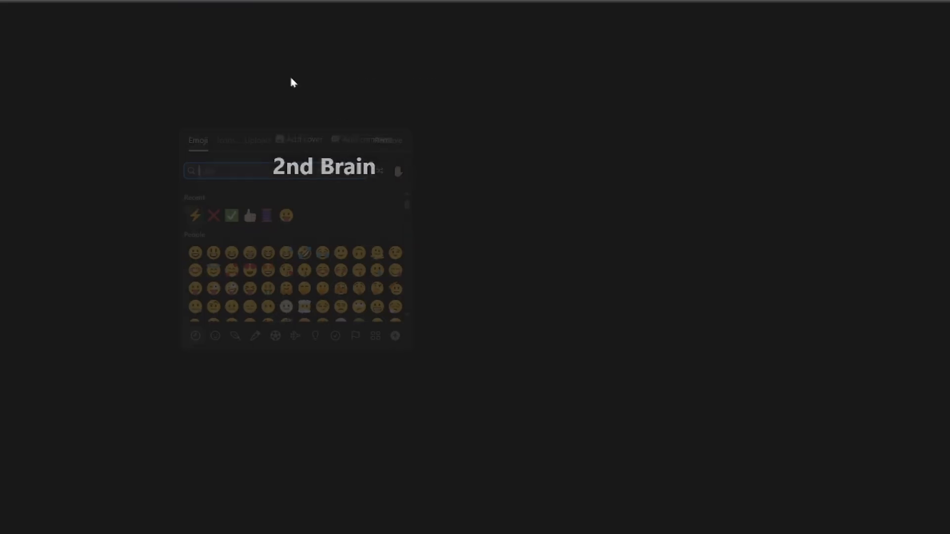
# - Give the 2nd Brain page the blue brain icon from the icon set, found by filtering for "brain"
pyautogui.click(226, 141)
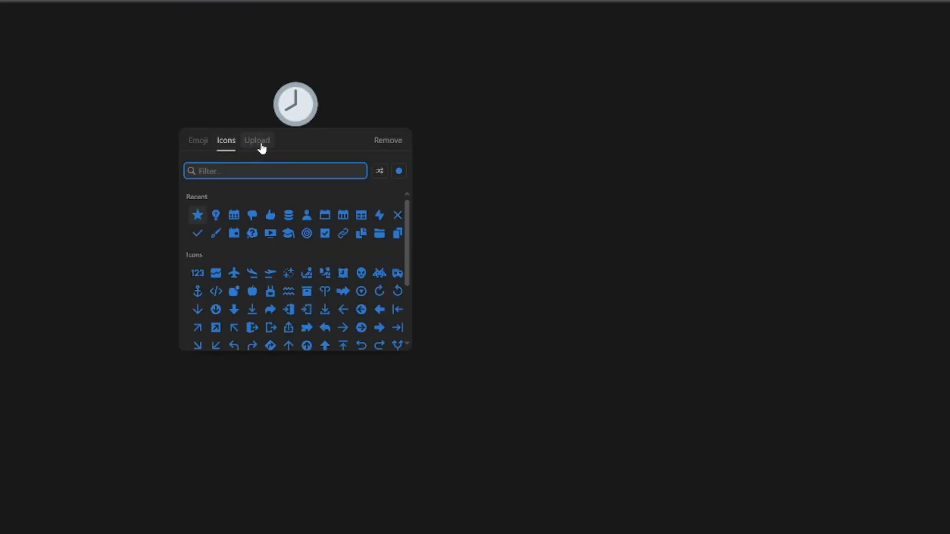
pyautogui.click(399, 172)
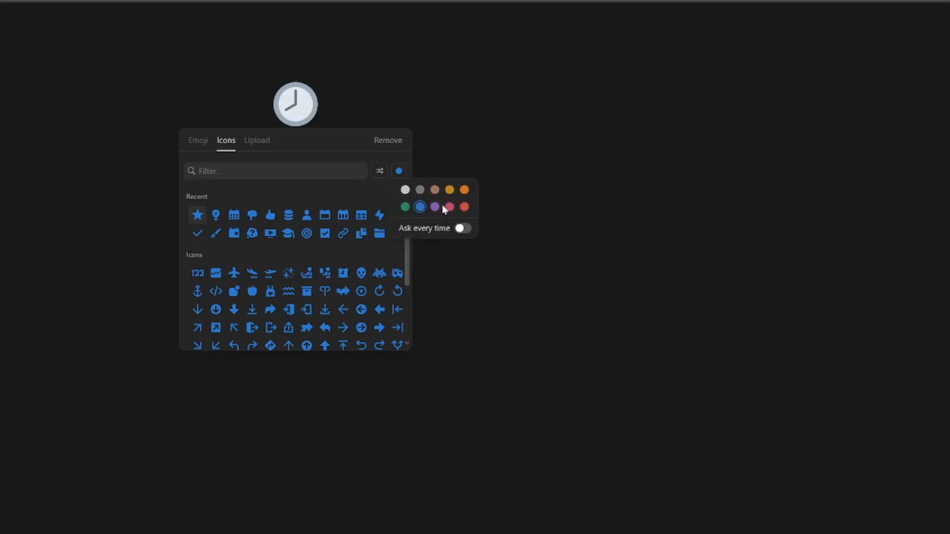
pyautogui.click(351, 193)
pyautogui.click(223, 171)
pyautogui.write('brain')
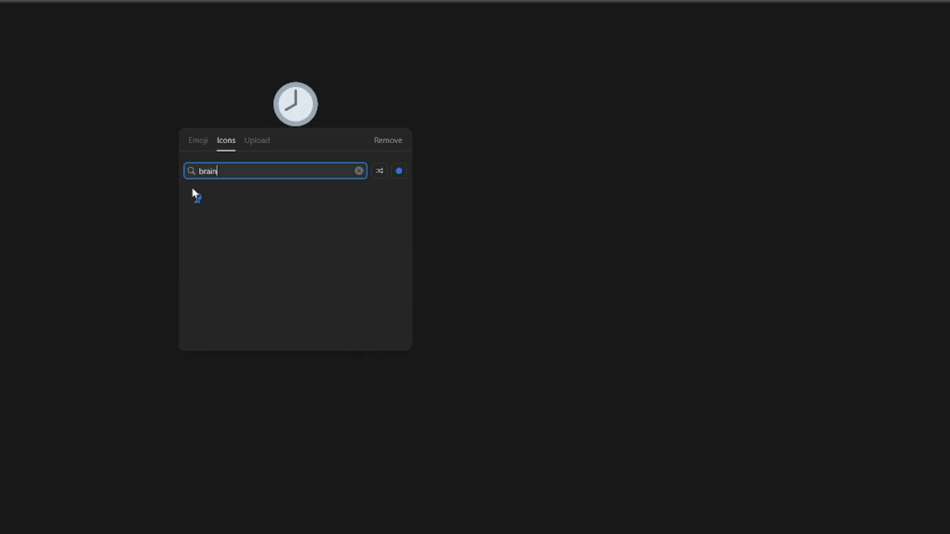
pyautogui.click(196, 198)
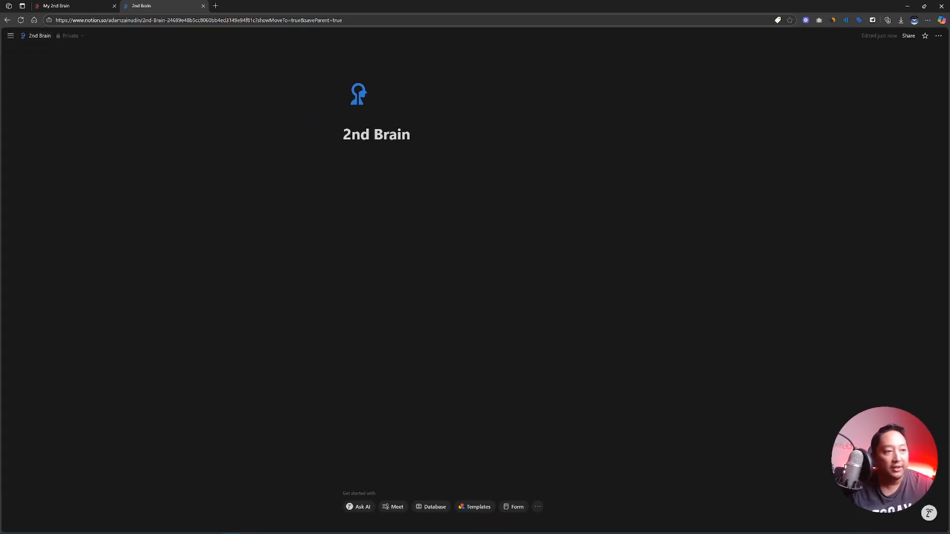
# - Add the new 2nd Brain page to the favorites from the full list of private pages, and close that list
pyautogui.click(9, 36)
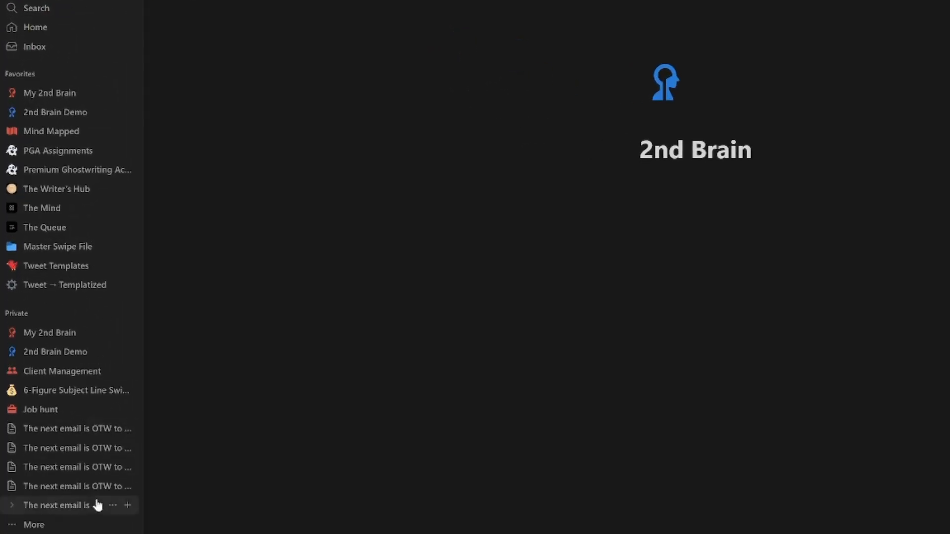
pyautogui.click(43, 526)
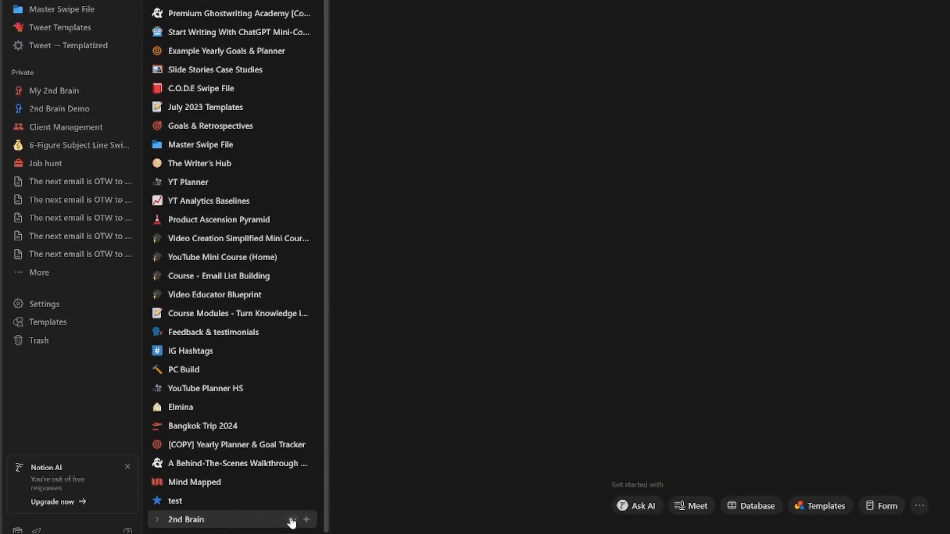
pyautogui.click(292, 519)
pyautogui.click(361, 327)
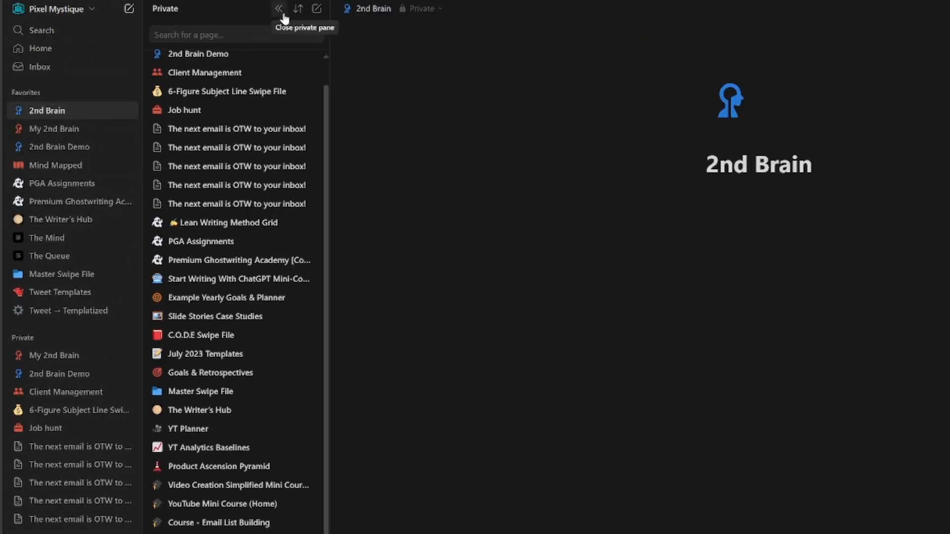
pyautogui.click(278, 9)
pyautogui.click(108, 9)
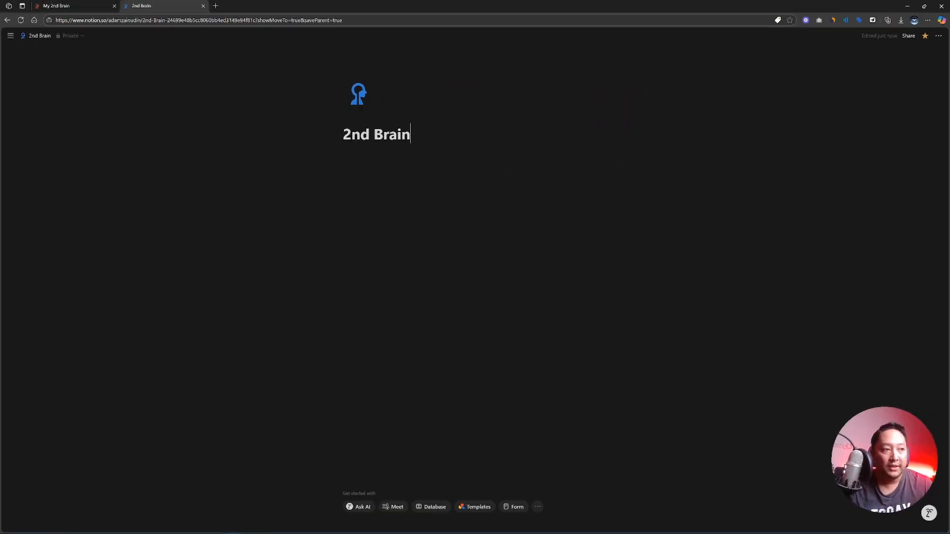
# - Keep the sidebar open and create an empty database named Journal Card DB inside the 2nd Brain page
pyautogui.moveTo(12, 38)
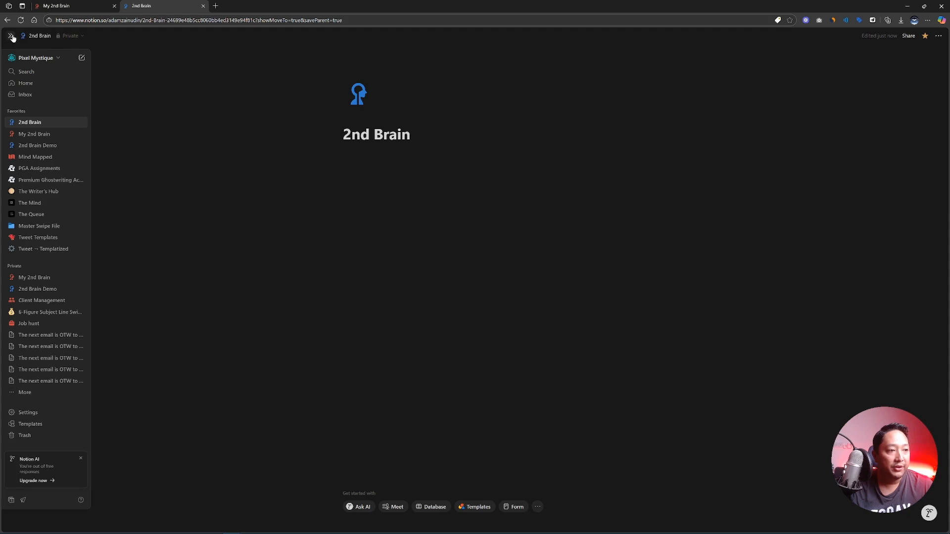
pyautogui.click(12, 38)
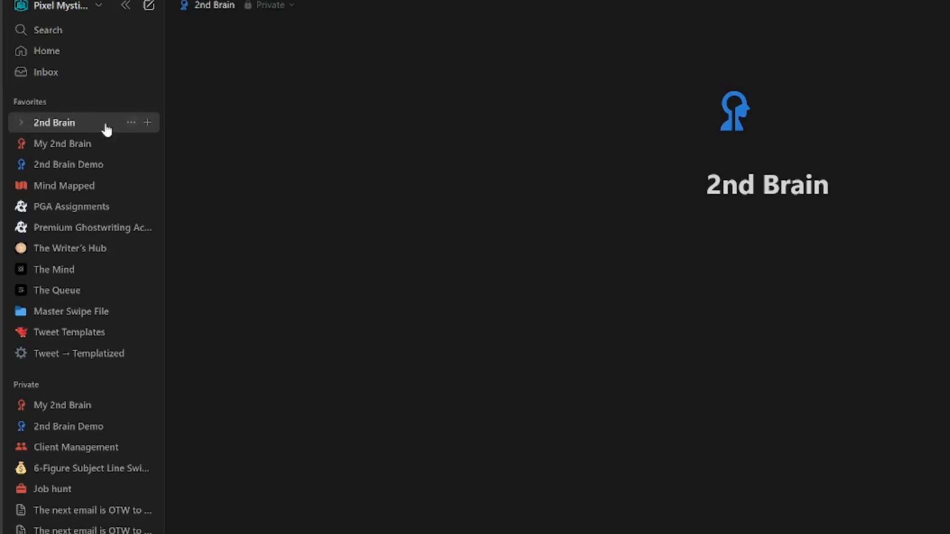
pyautogui.click(148, 123)
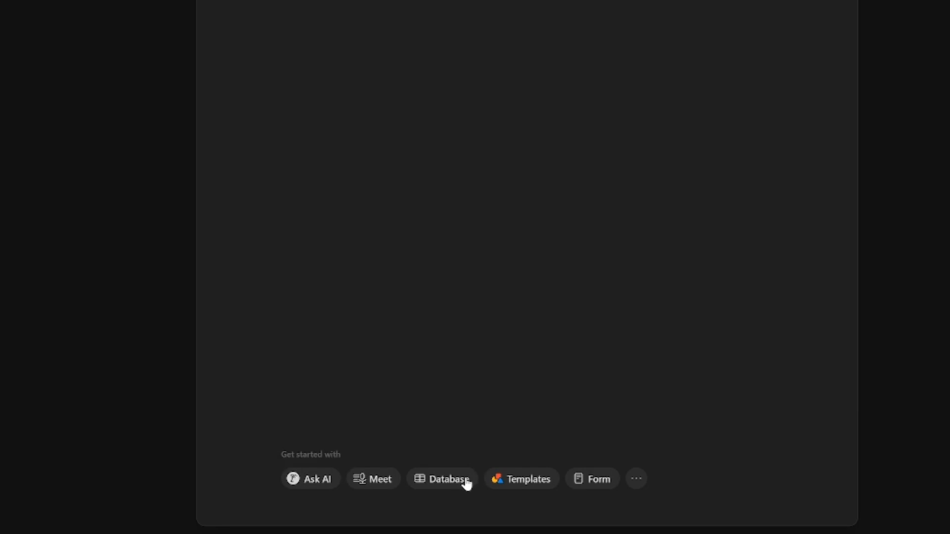
pyautogui.click(466, 479)
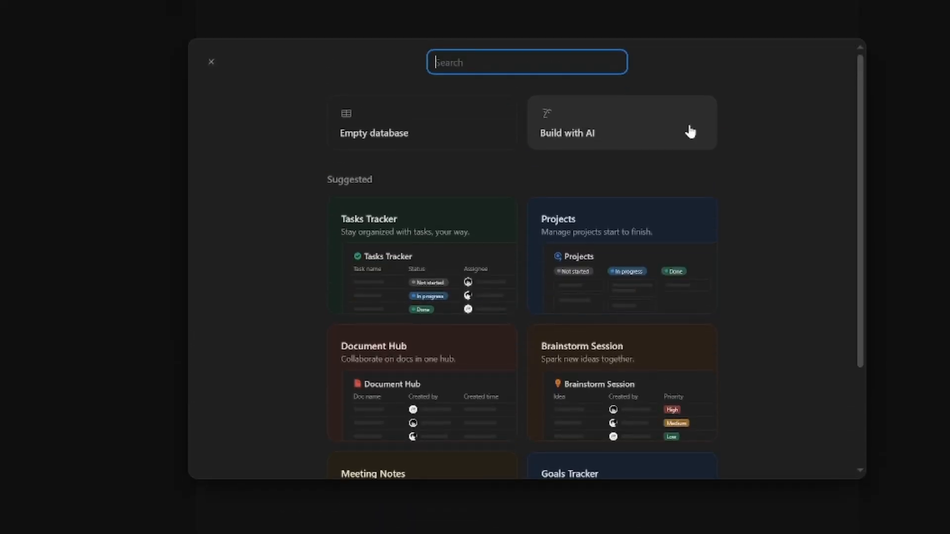
pyautogui.click(423, 129)
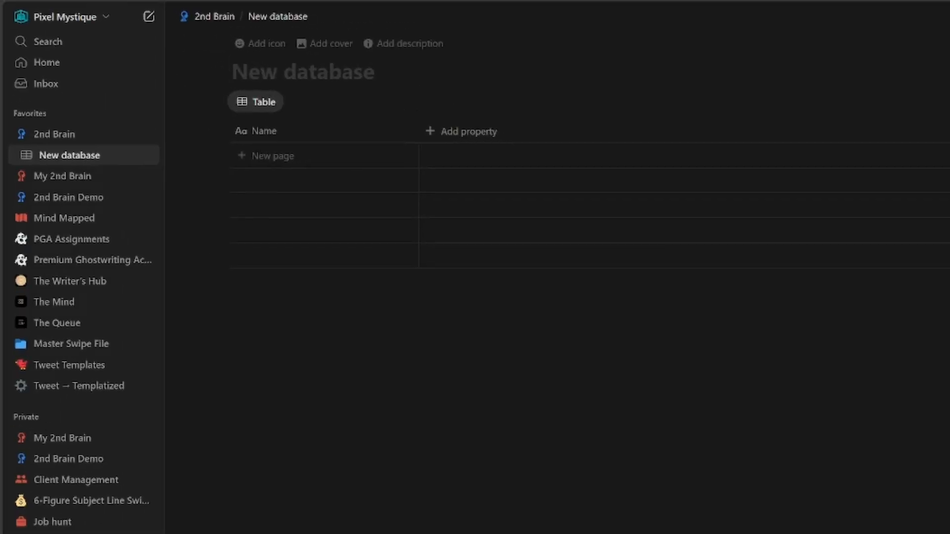
pyautogui.write('Journal Card DB')
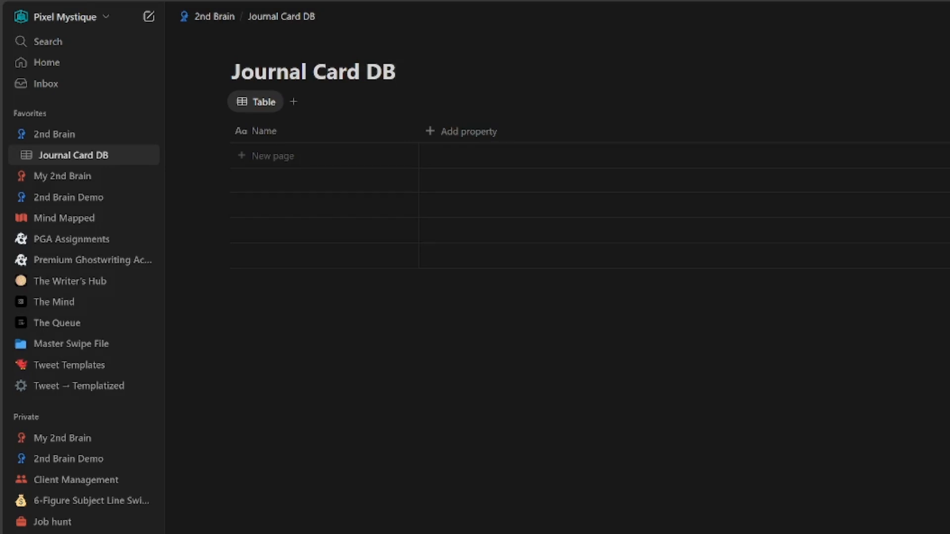
# - Give the Journal Card DB database the blue database-cylinder icon from the icon set
pyautogui.click(266, 45)
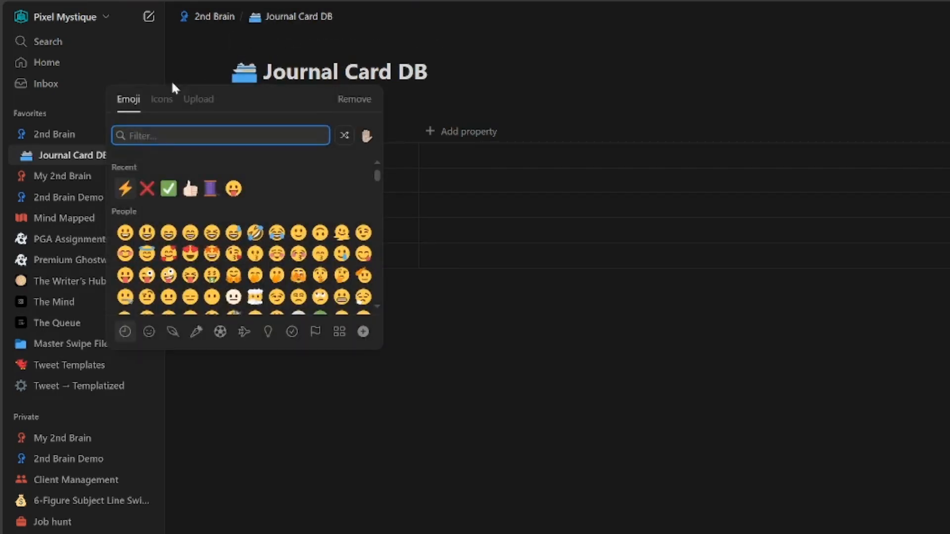
pyautogui.click(159, 101)
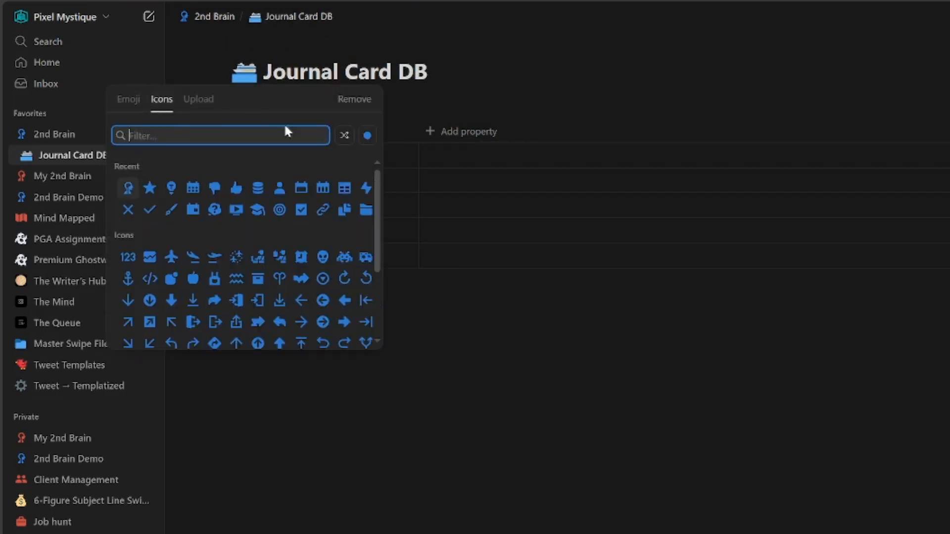
pyautogui.click(259, 190)
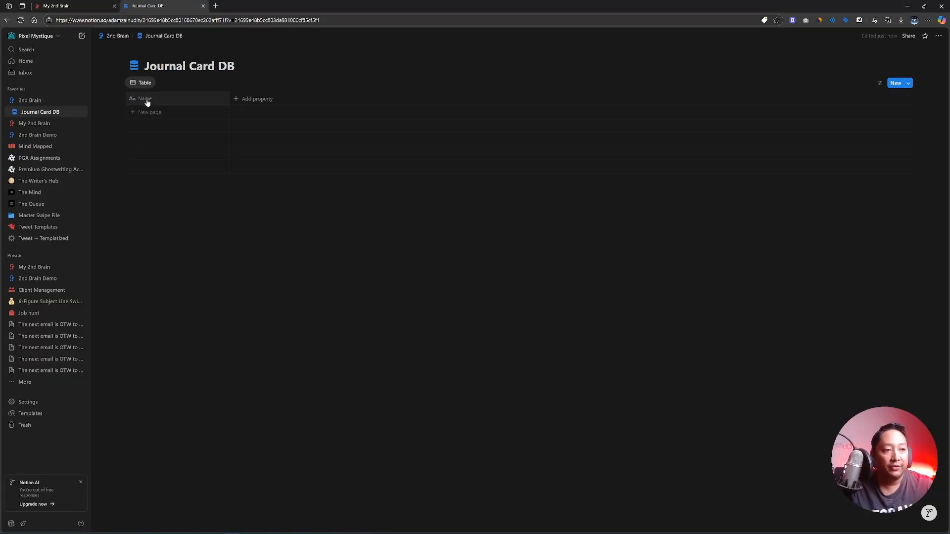
# - Rename the database's Name property to Entry
pyautogui.click(147, 100)
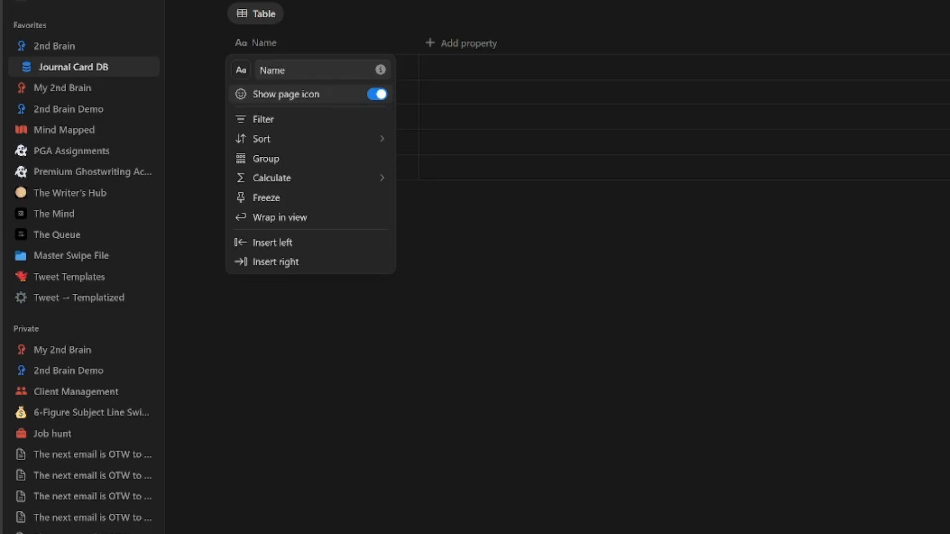
pyautogui.doubleClick(297, 70)
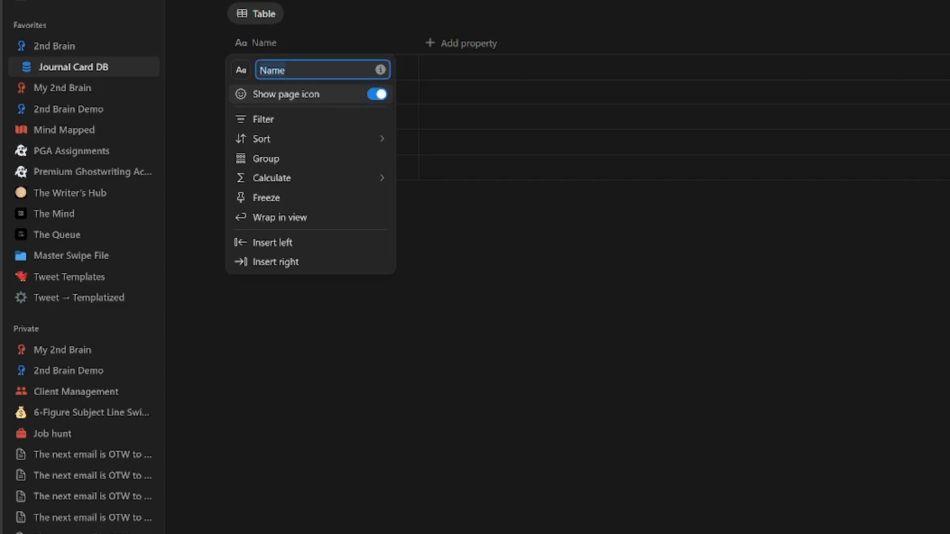
pyautogui.write('Entry')
pyautogui.click(451, 11)
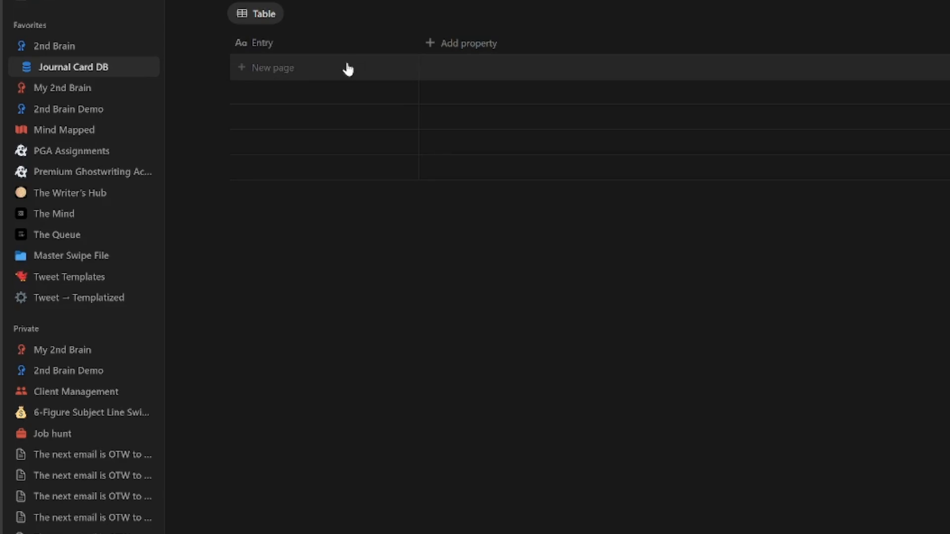
# - Add a Status property named Type to the database
pyautogui.click(470, 45)
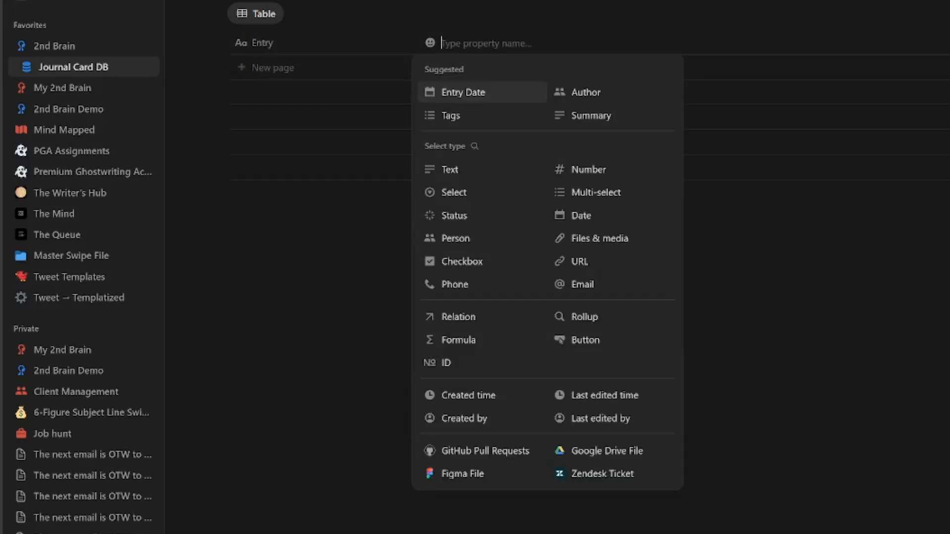
pyautogui.write('Type')
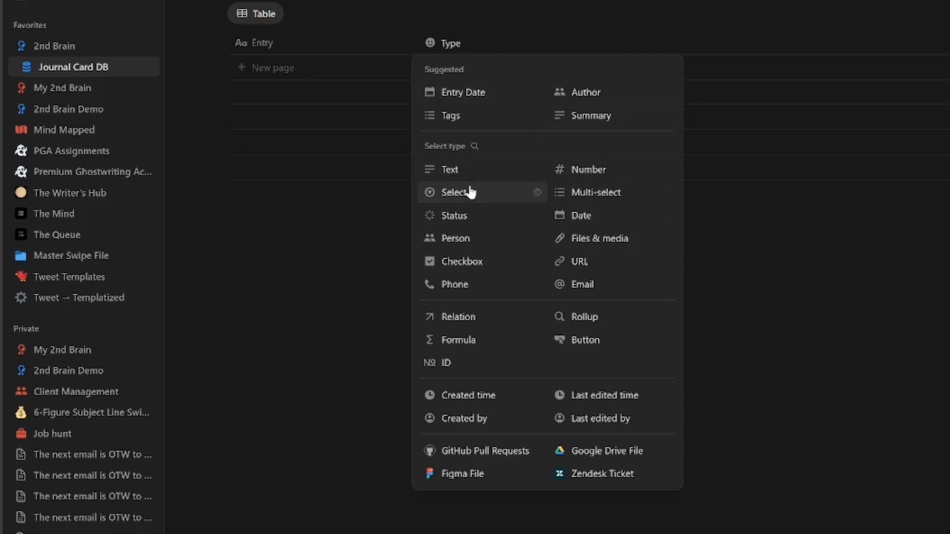
pyautogui.click(472, 216)
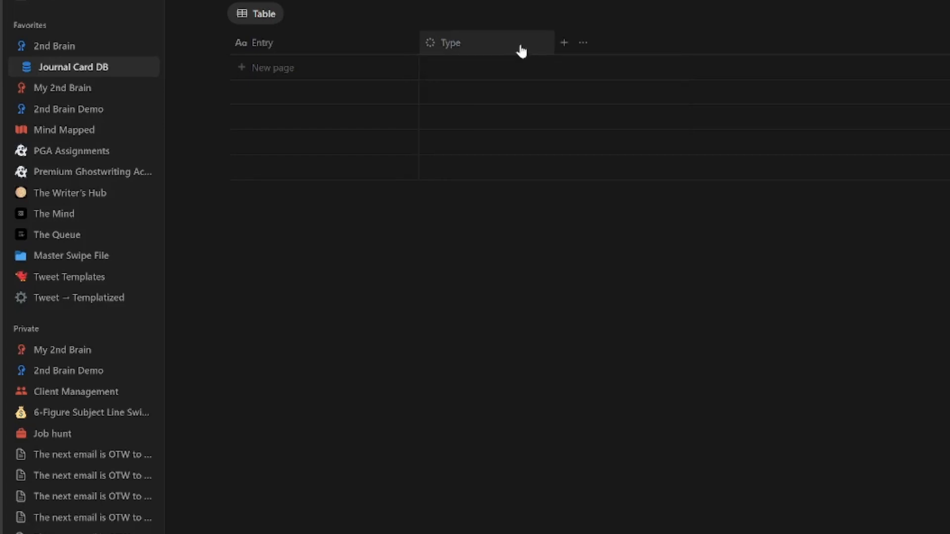
# - Rename the Type property's Not started option to "What went well?" and set its color to green
pyautogui.click(483, 43)
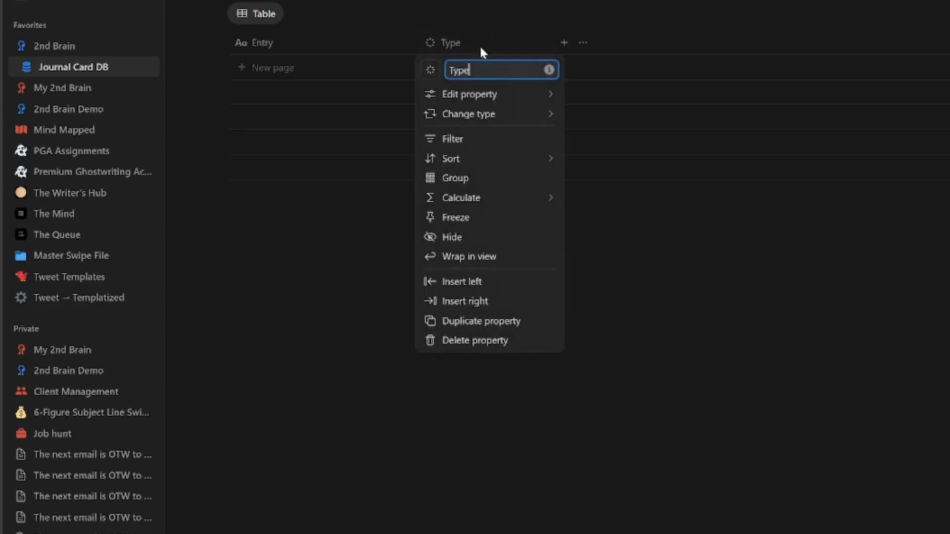
pyautogui.moveTo(498, 99)
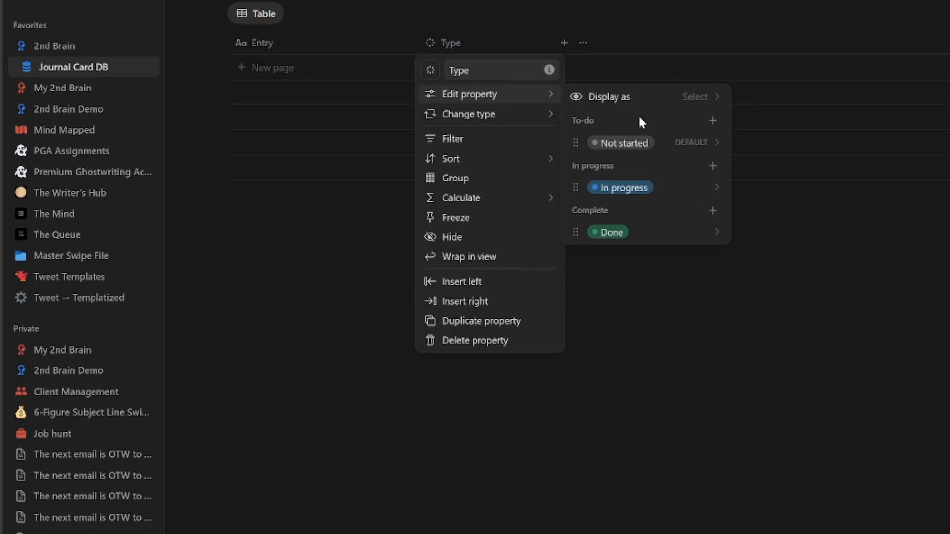
pyautogui.click(639, 149)
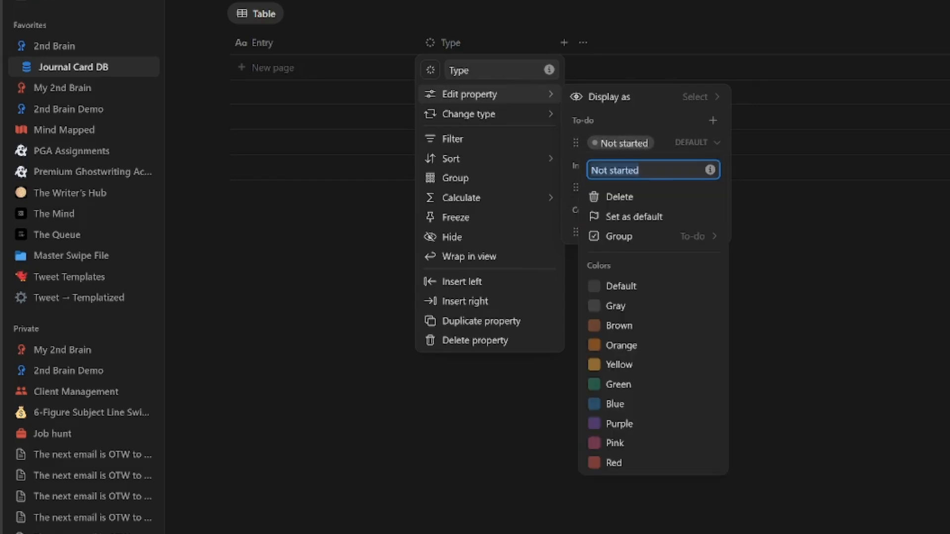
pyautogui.write('What went well?')
pyautogui.click(671, 386)
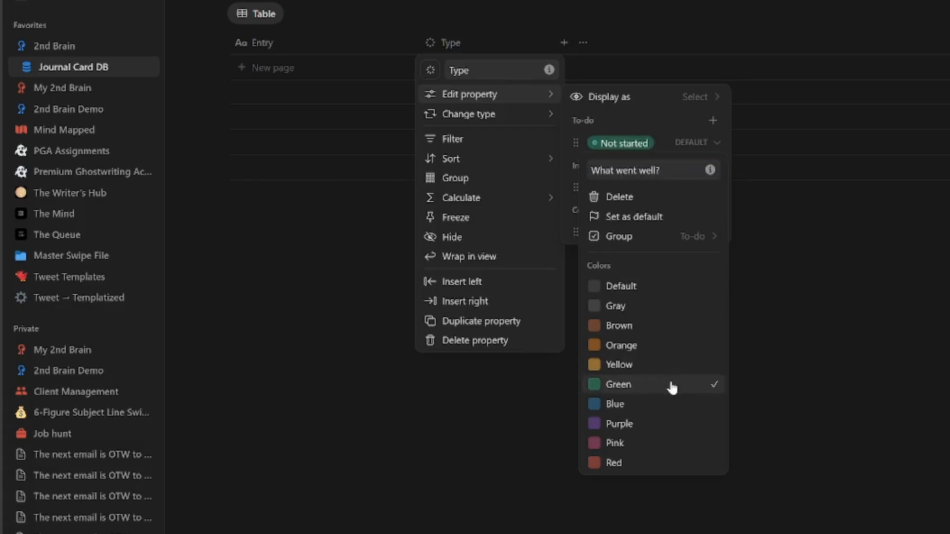
# - Rename the Type property's In progress option to "What didn't go well?" and set its color to red
pyautogui.press('Escape')
pyautogui.click(643, 190)
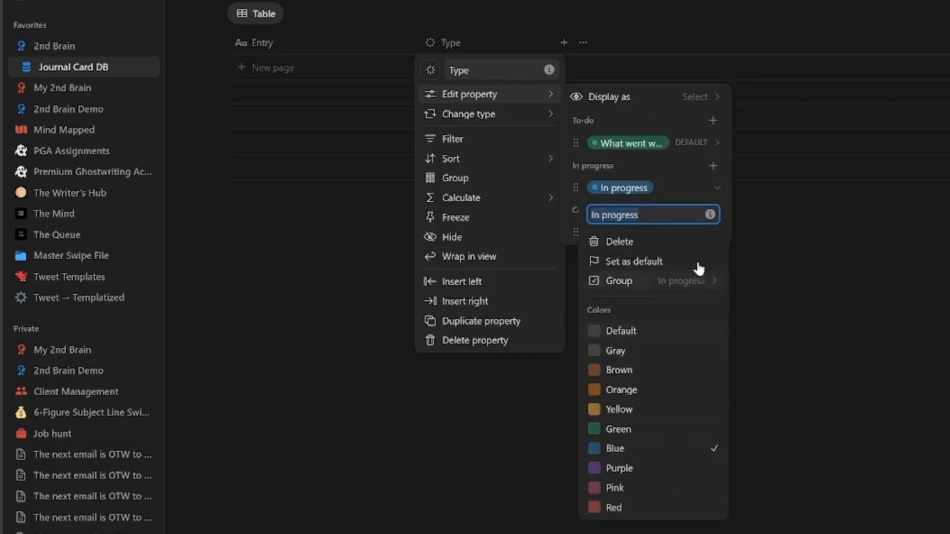
pyautogui.write("What didn't go well?")
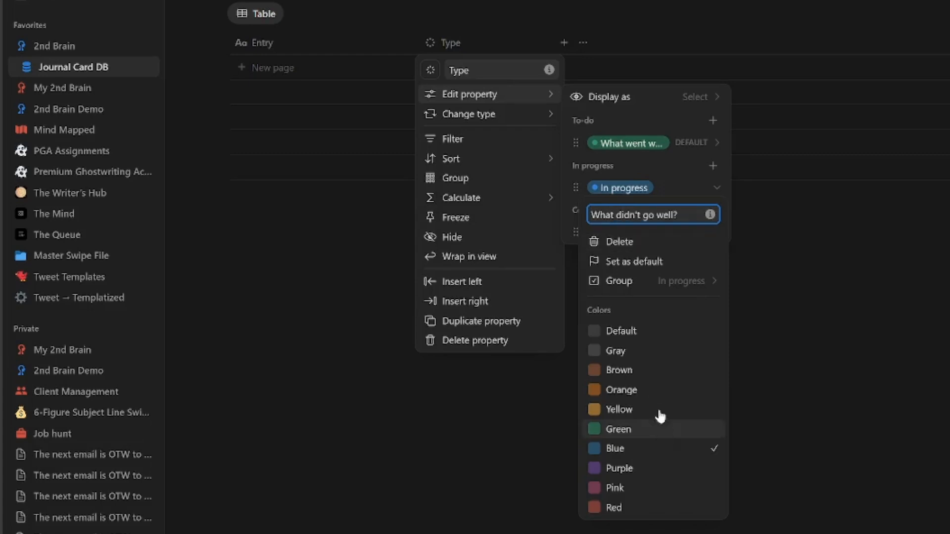
pyautogui.click(678, 509)
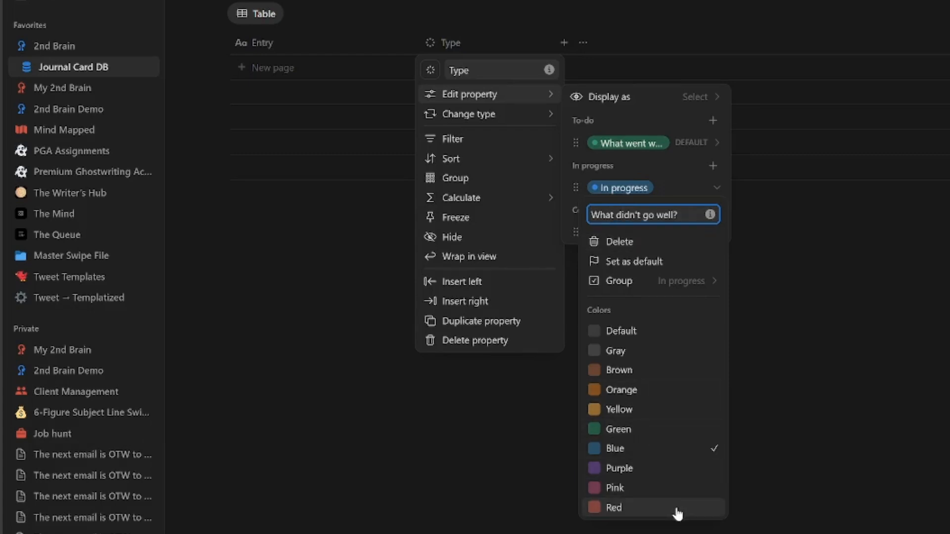
pyautogui.click(806, 340)
# - Delete the Done option from the Type property's Complete group
pyautogui.click(717, 232)
pyautogui.click(653, 292)
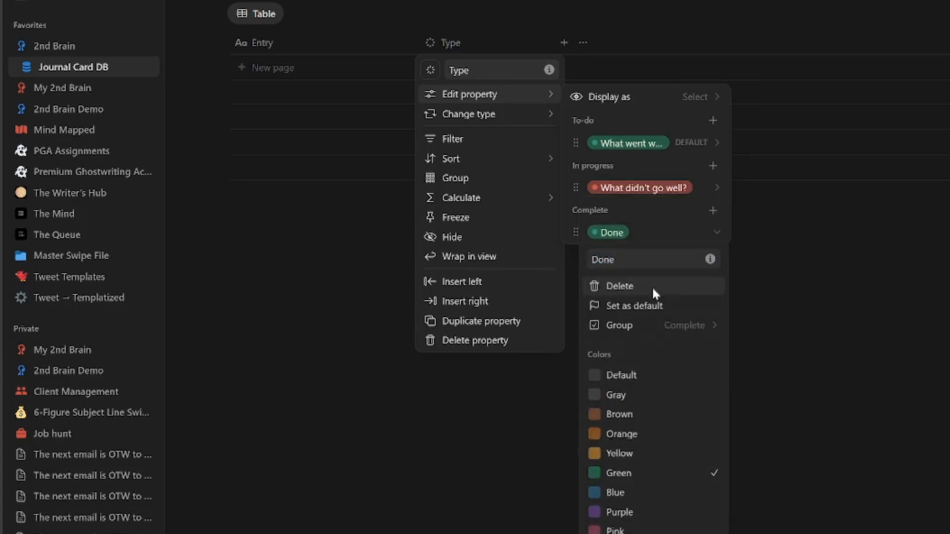
pyautogui.click(922, 379)
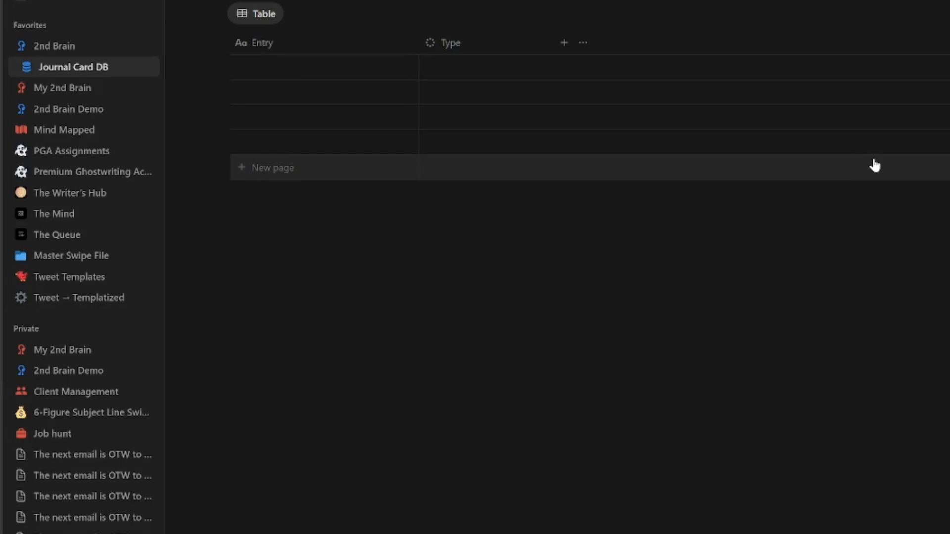
# - Add a Select property named Topic to the database
pyautogui.click(562, 43)
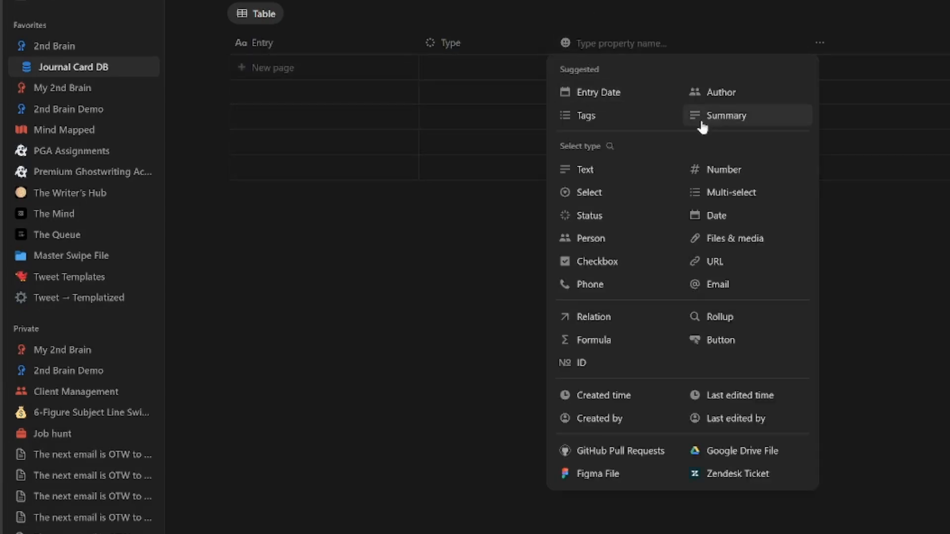
pyautogui.write('Topic')
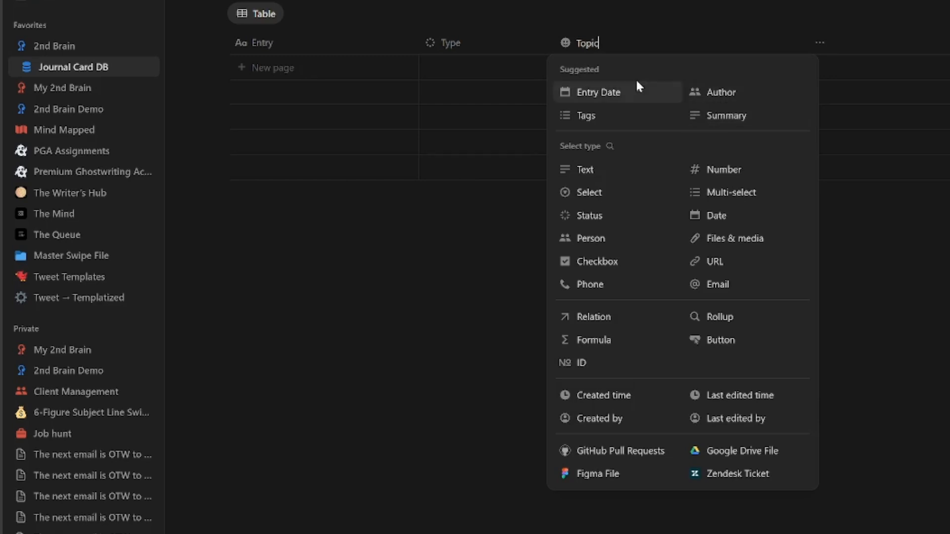
pyautogui.click(589, 192)
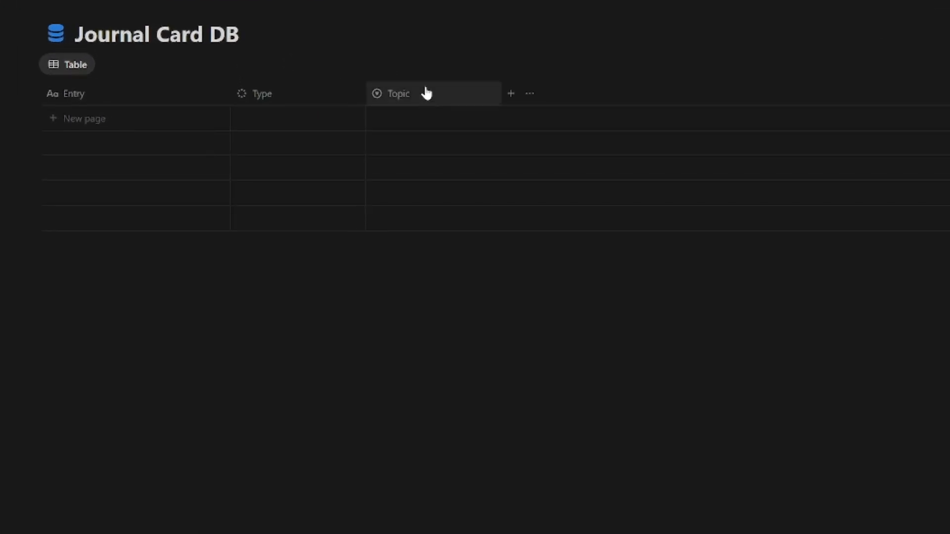
# - Add the options Freedom, Finance, Fitness, Family and Fun to the Topic property
pyautogui.click(426, 93)
pyautogui.moveTo(440, 148)
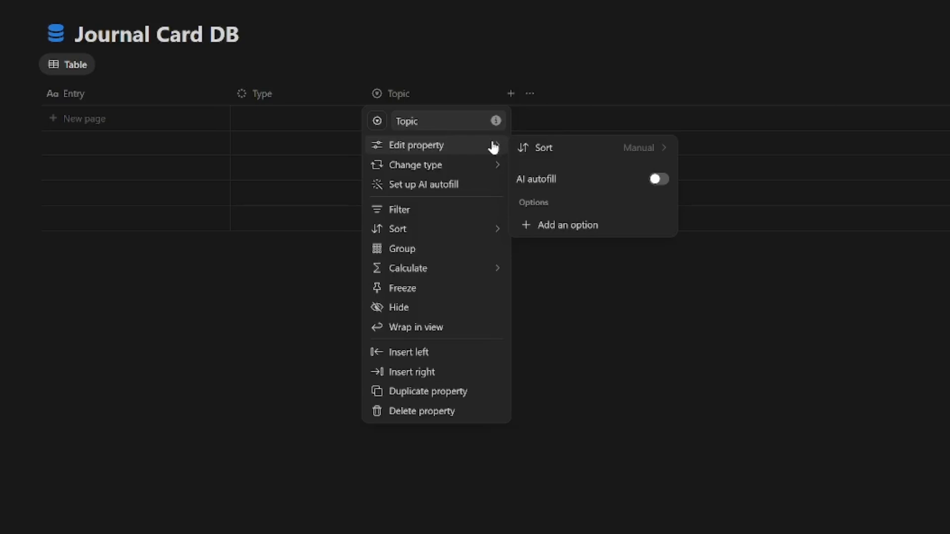
pyautogui.click(604, 228)
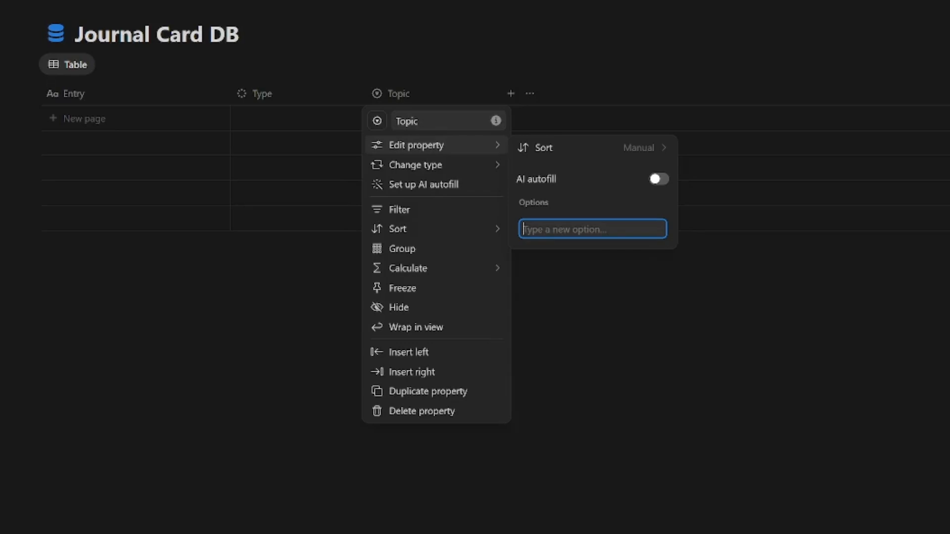
pyautogui.write('Freedom')
pyautogui.press('Return')
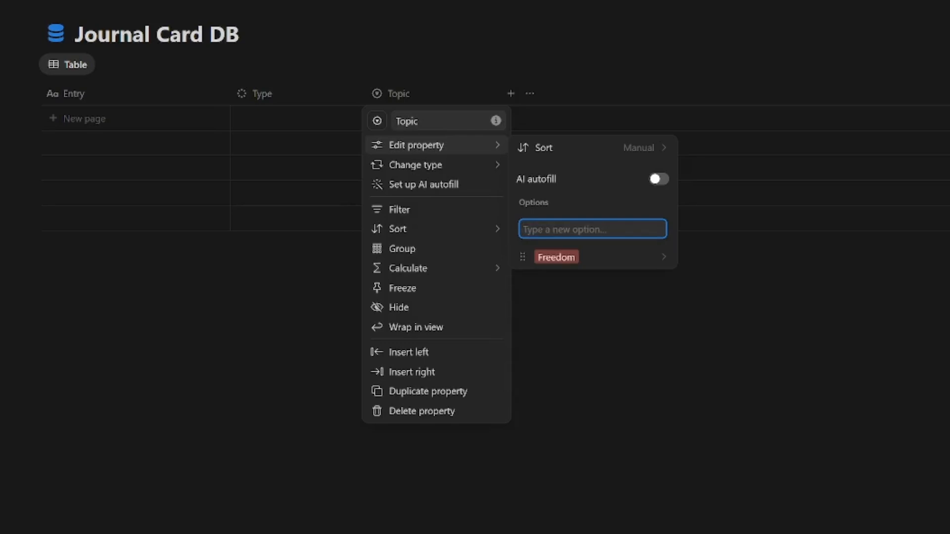
pyautogui.write('Finance')
pyautogui.press('Return')
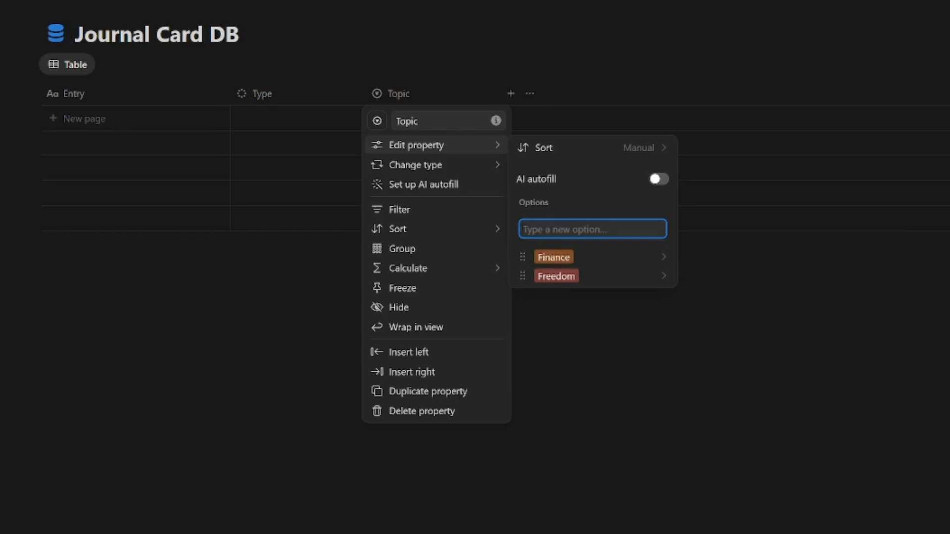
pyautogui.write('Fitness')
pyautogui.press('Return')
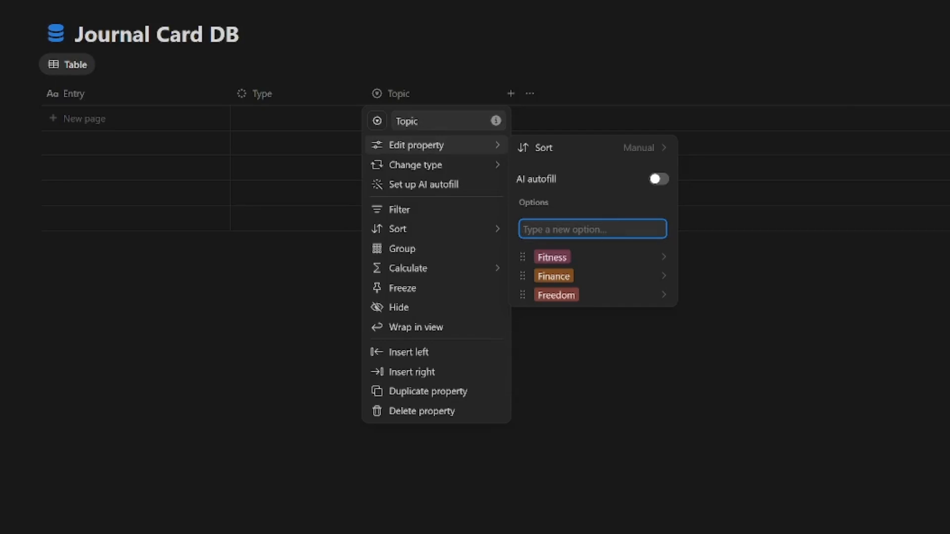
pyautogui.write('Family')
pyautogui.press('Return')
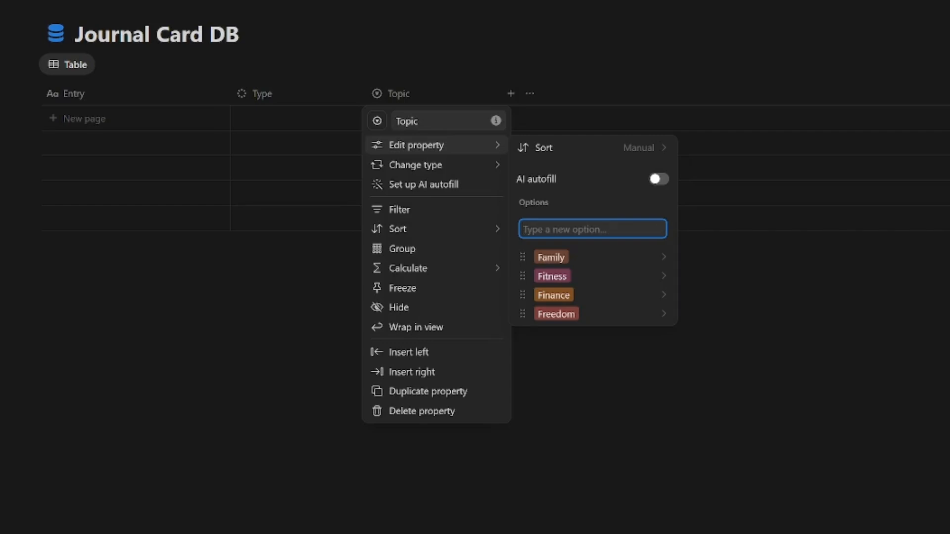
pyautogui.write('Fun')
pyautogui.press('Return')
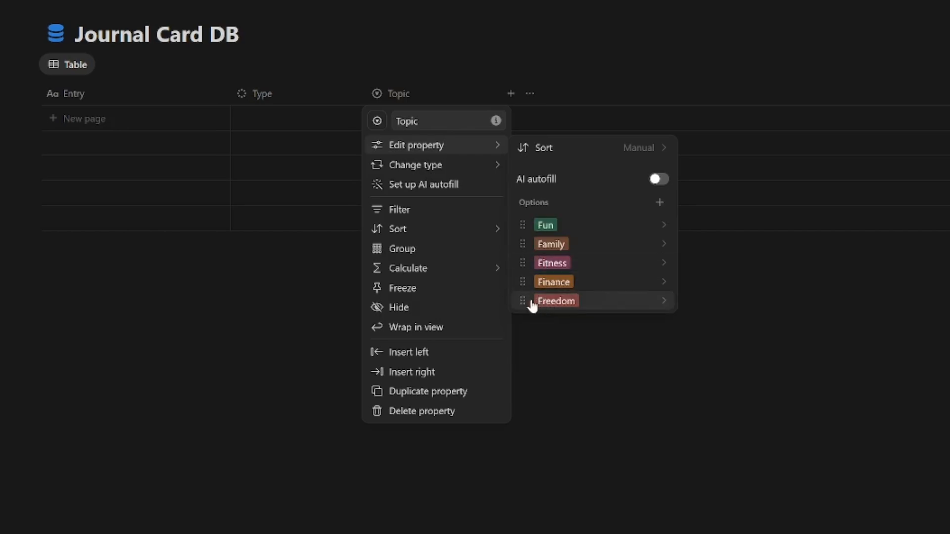
# - Reorder the Topic options, moving Freedom to first place, Finance to second, and Fitness above Family
pyautogui.moveTo(521, 301); pyautogui.dragTo(534, 222)
pyautogui.moveTo(523, 299); pyautogui.dragTo(524, 244)
pyautogui.moveTo(523, 300); pyautogui.dragTo(533, 283)
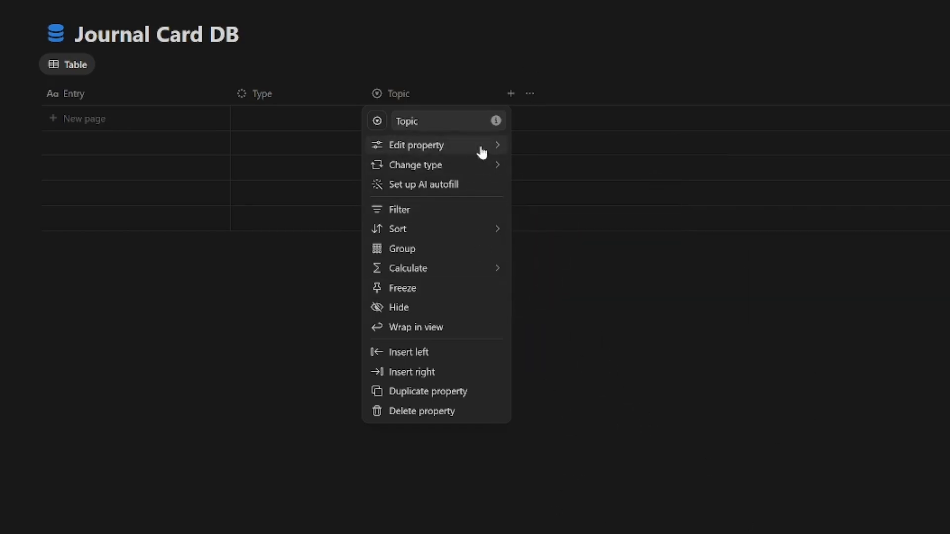
pyautogui.click(714, 447)
# - Add a Date property named Date to the database
pyautogui.click(511, 93)
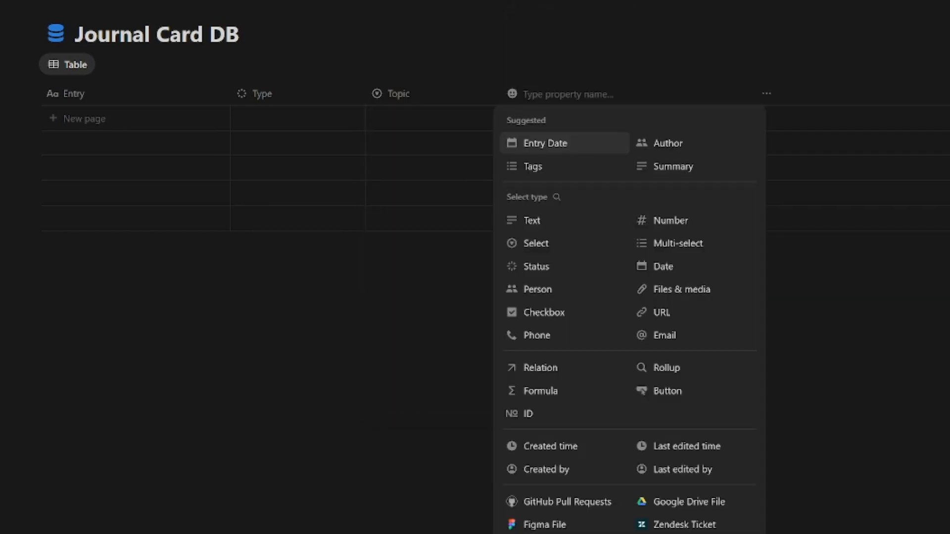
pyautogui.click(579, 61)
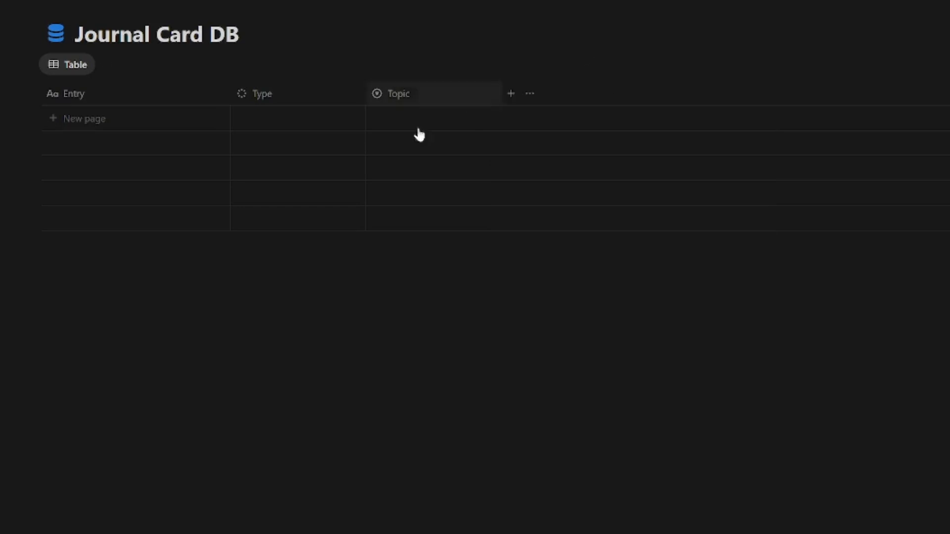
pyautogui.click(510, 94)
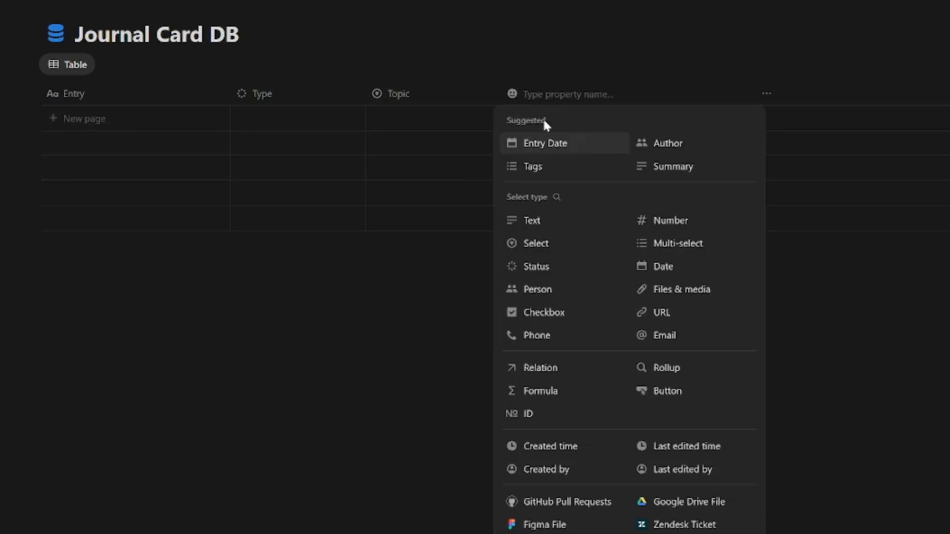
pyautogui.write('Date')
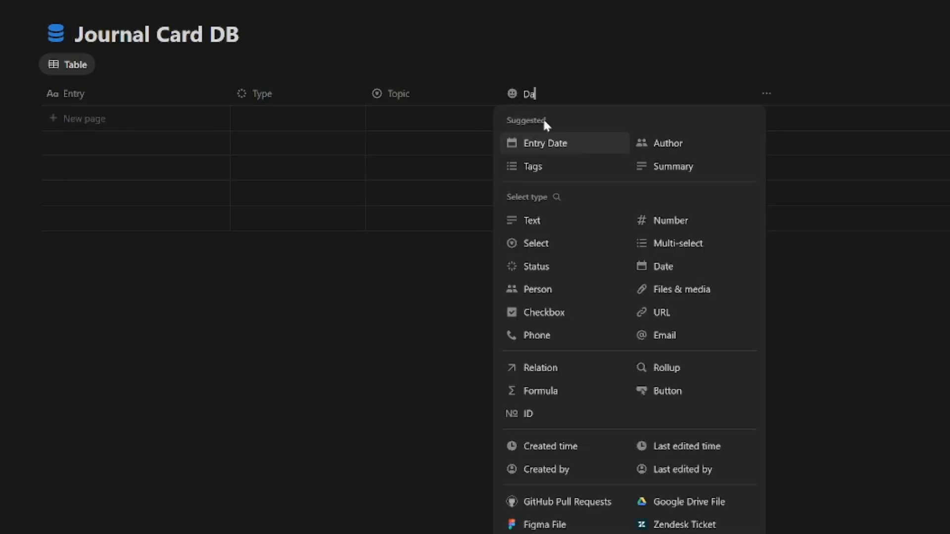
pyautogui.click(675, 272)
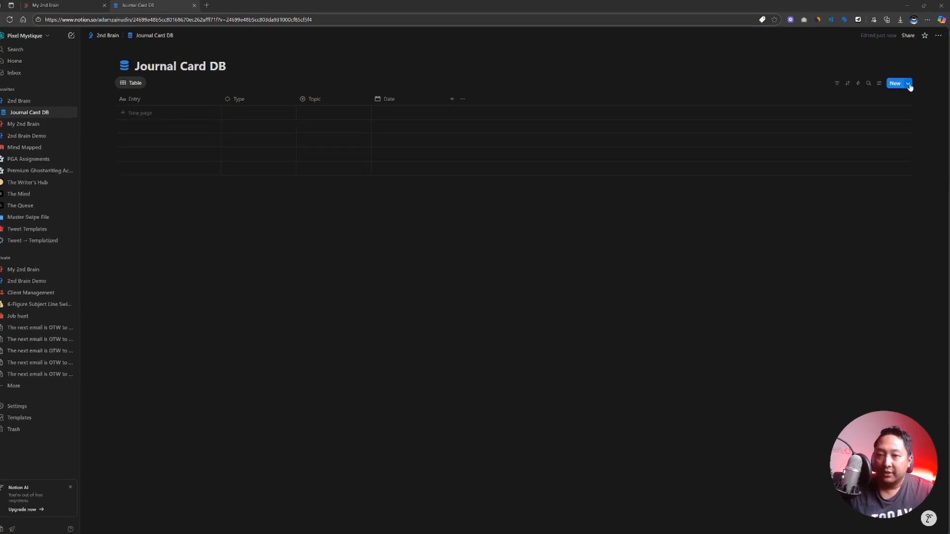
pyautogui.click(909, 86)
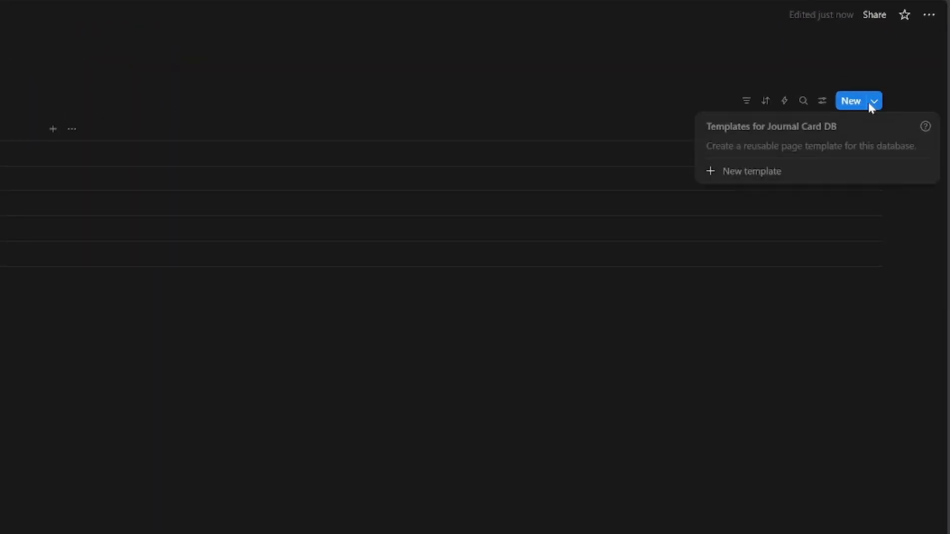
pyautogui.click(863, 76)
pyautogui.click(859, 105)
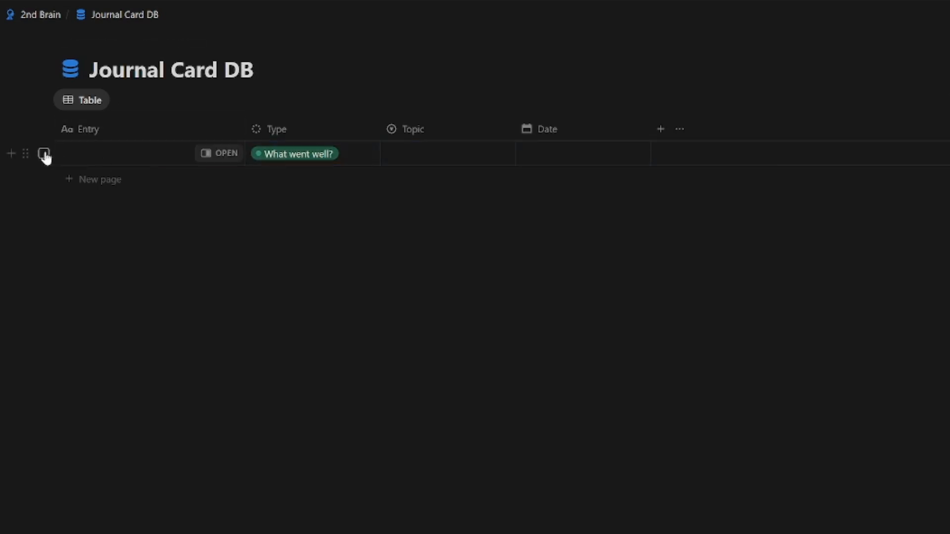
pyautogui.click(43, 153)
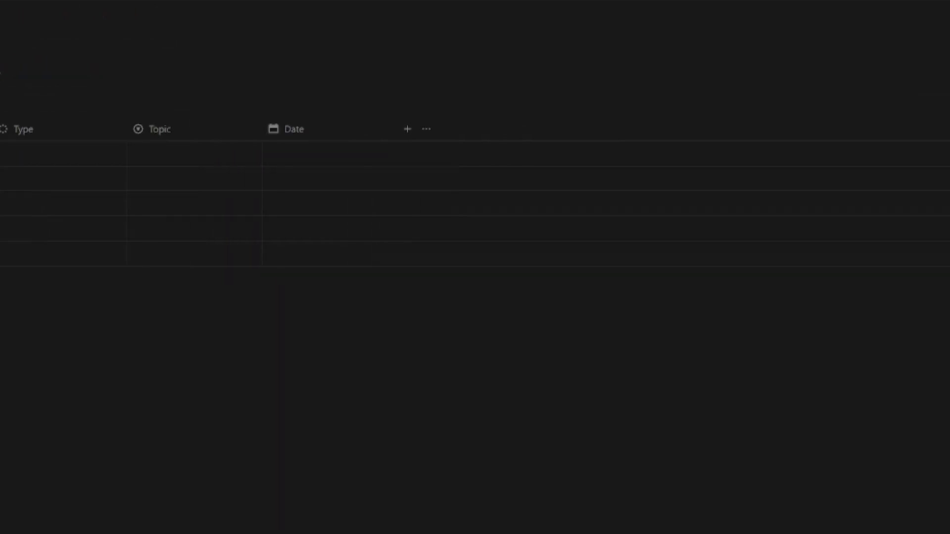
# - Create a database template titled "What made today feel like a win?", keeping its Type as "What went well?"
pyautogui.click(875, 103)
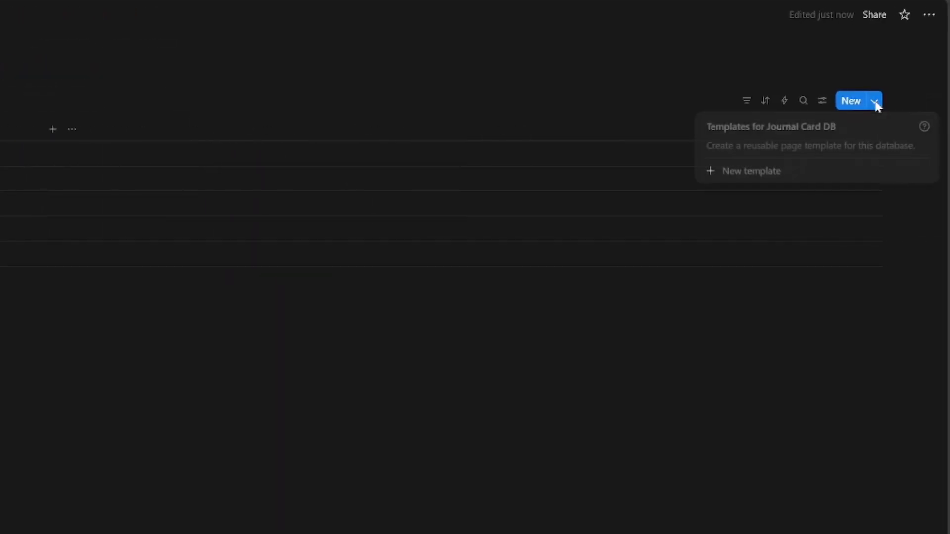
pyautogui.click(758, 171)
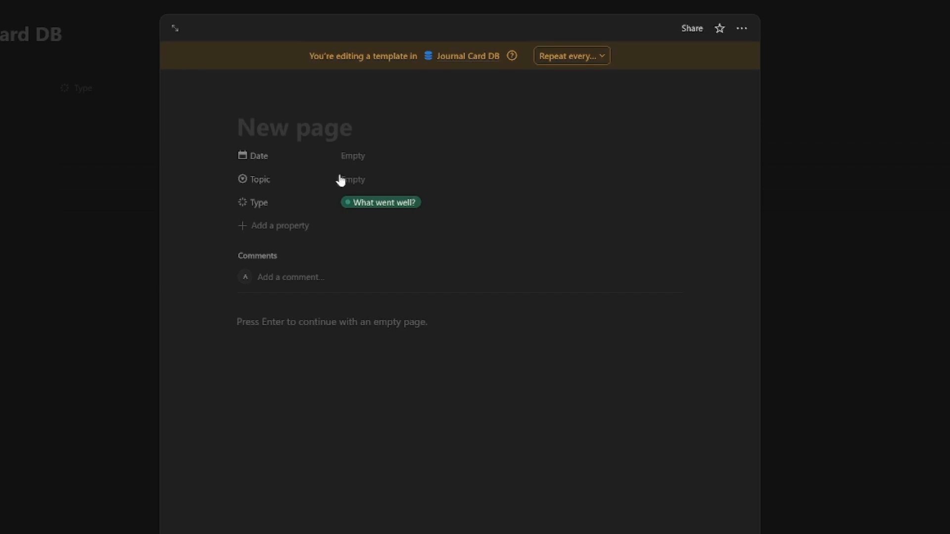
pyautogui.click(435, 207)
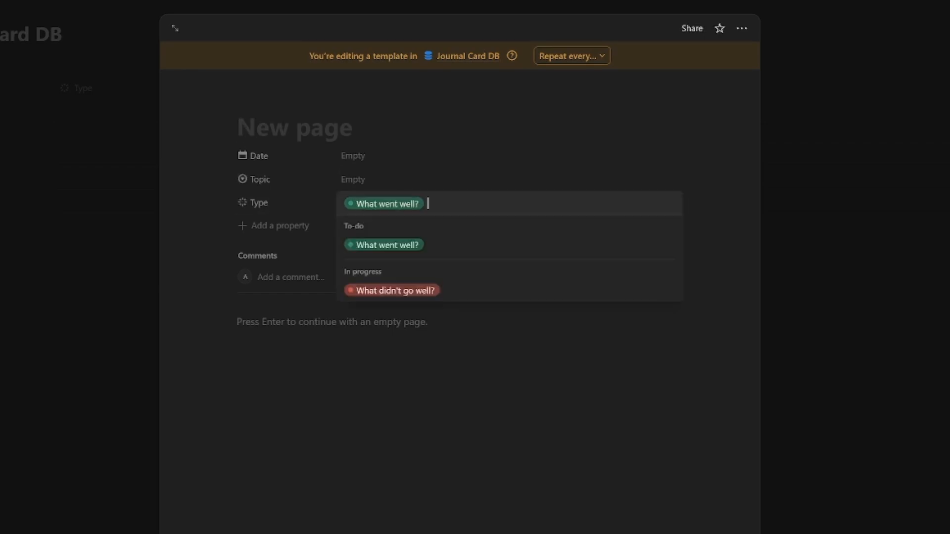
pyautogui.click(415, 151)
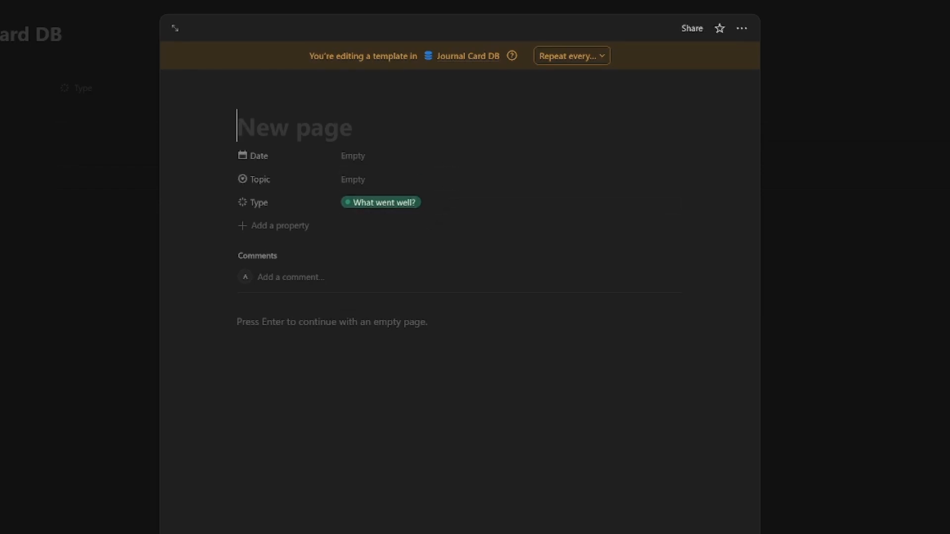
pyautogui.write('What made today feel like a win?')
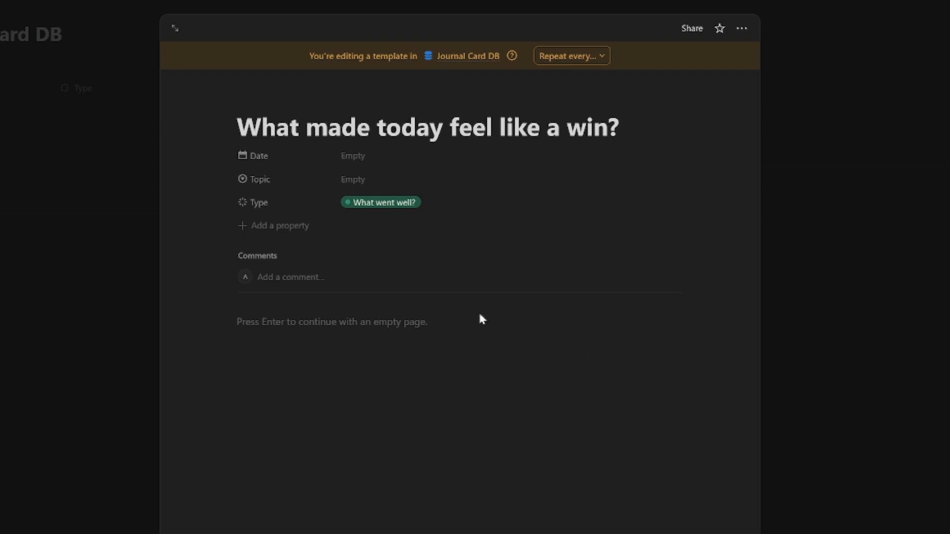
pyautogui.click(892, 414)
# - Create a second database template titled "What felt off today?" with its Type set to "What didn't go well?"
pyautogui.hscroll(5, 475, 267)
pyautogui.click(882, 63)
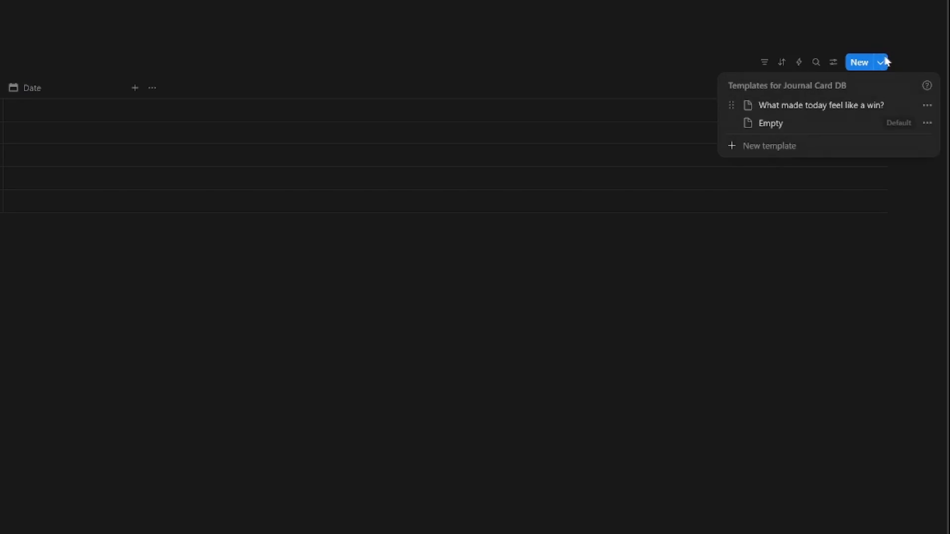
pyautogui.click(781, 146)
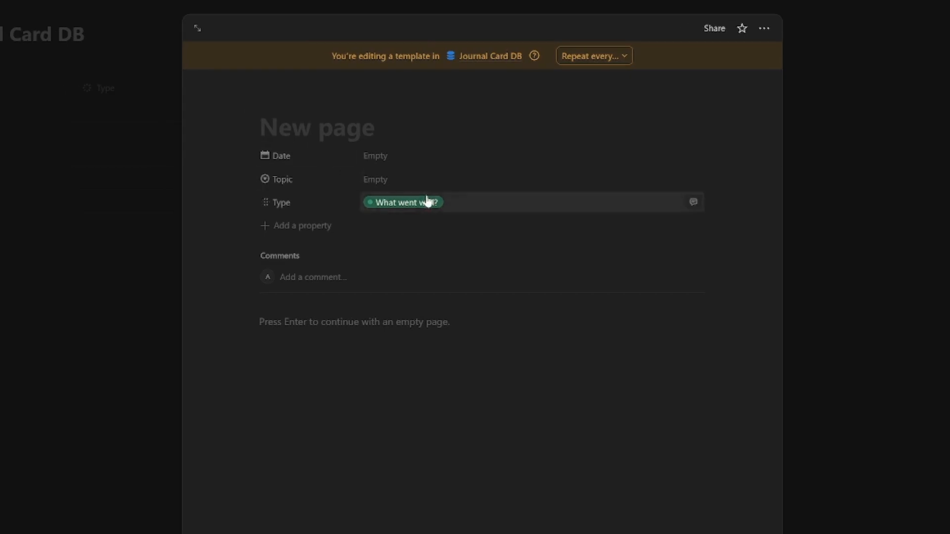
pyautogui.click(427, 200)
pyautogui.click(450, 292)
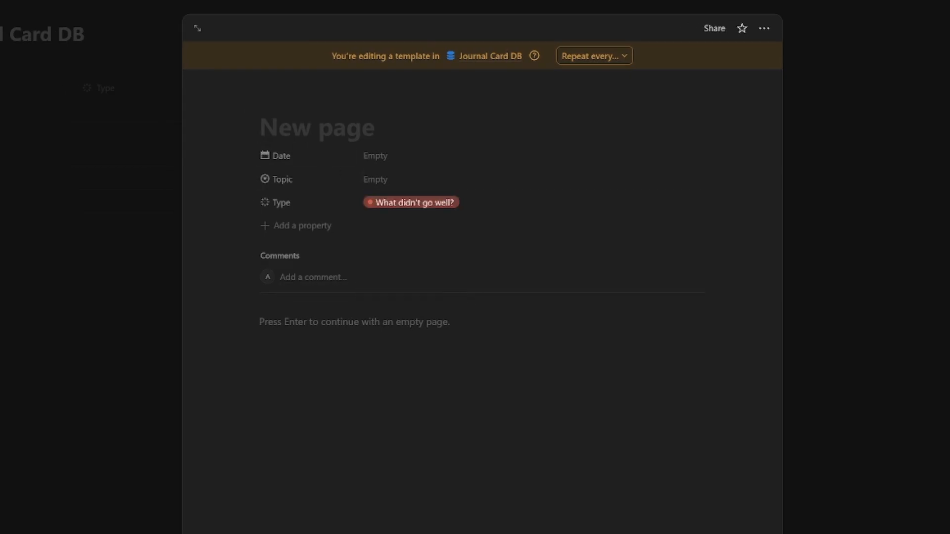
pyautogui.write('What felt off to')
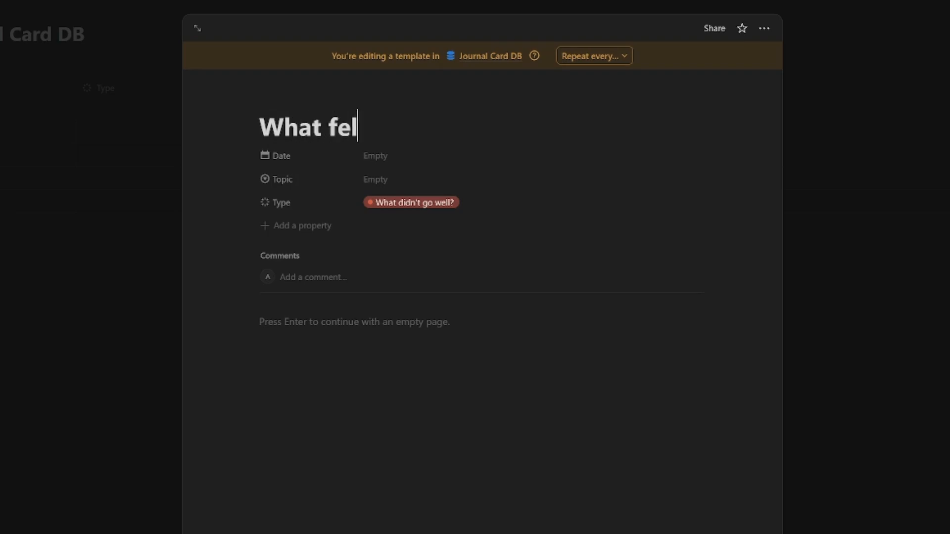
pyautogui.write('day?')
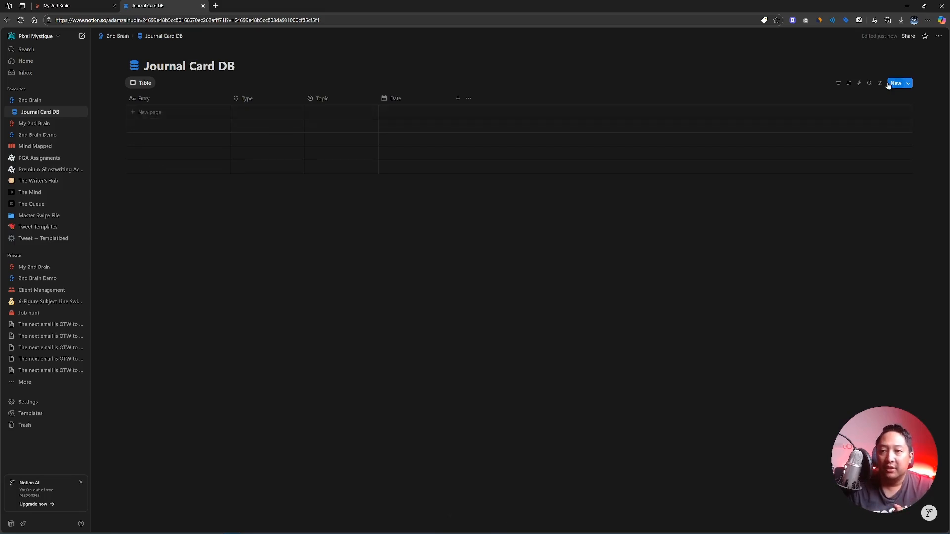
pyautogui.click(909, 83)
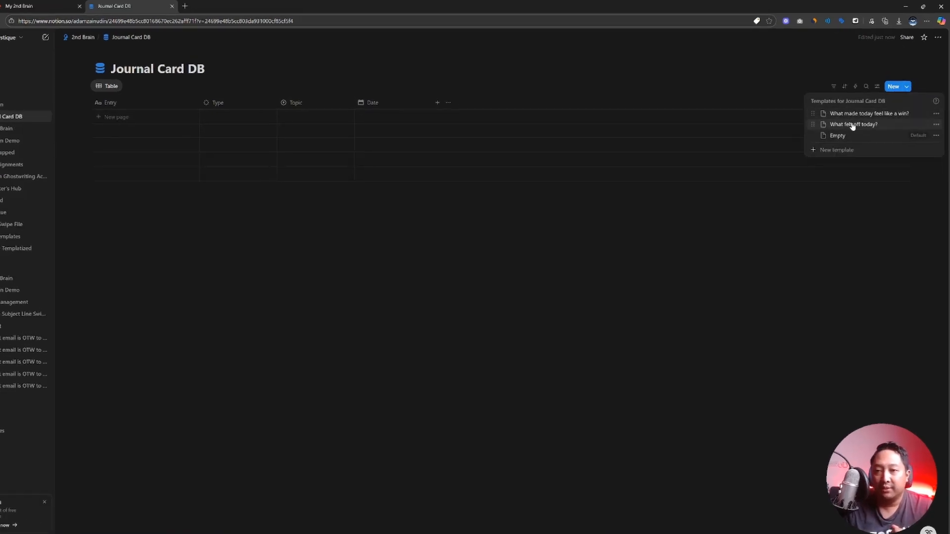
# - Create one entry from the "What felt off today?" template and one from the "What made today feel like a win?" template
pyautogui.click(852, 124)
pyautogui.press('Escape')
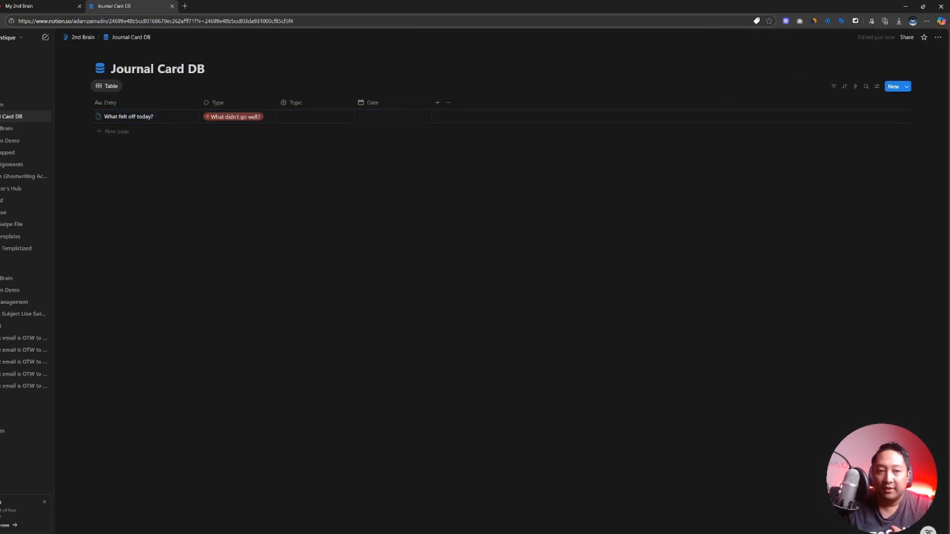
pyautogui.click(893, 86)
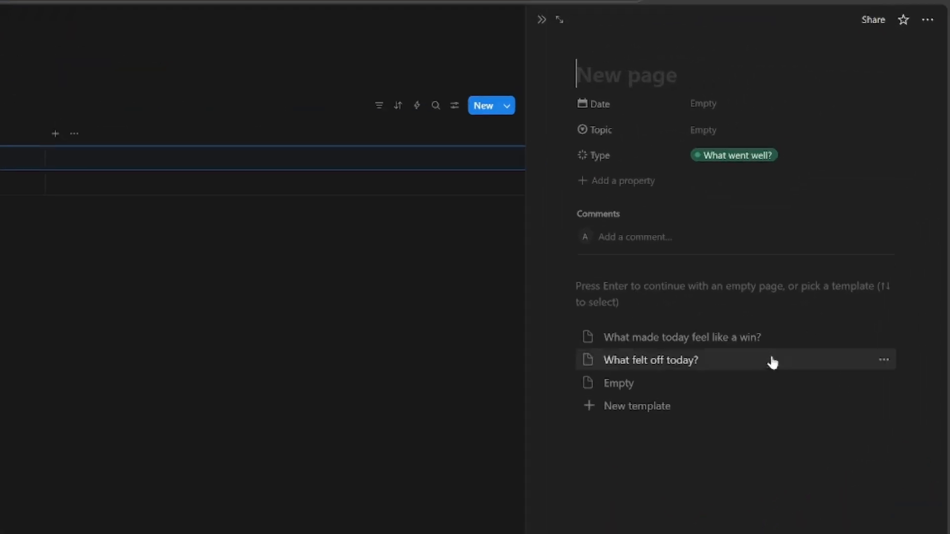
pyautogui.click(679, 346)
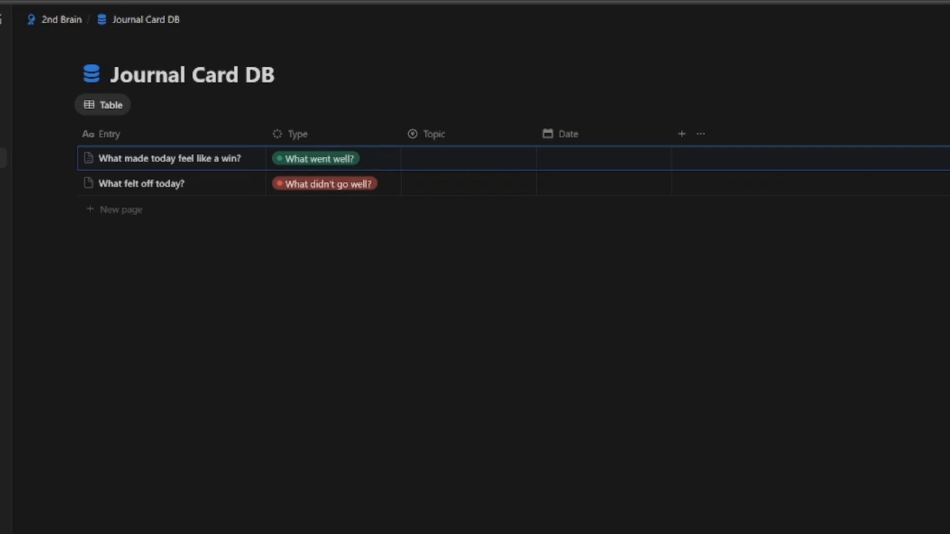
pyautogui.press('Escape')
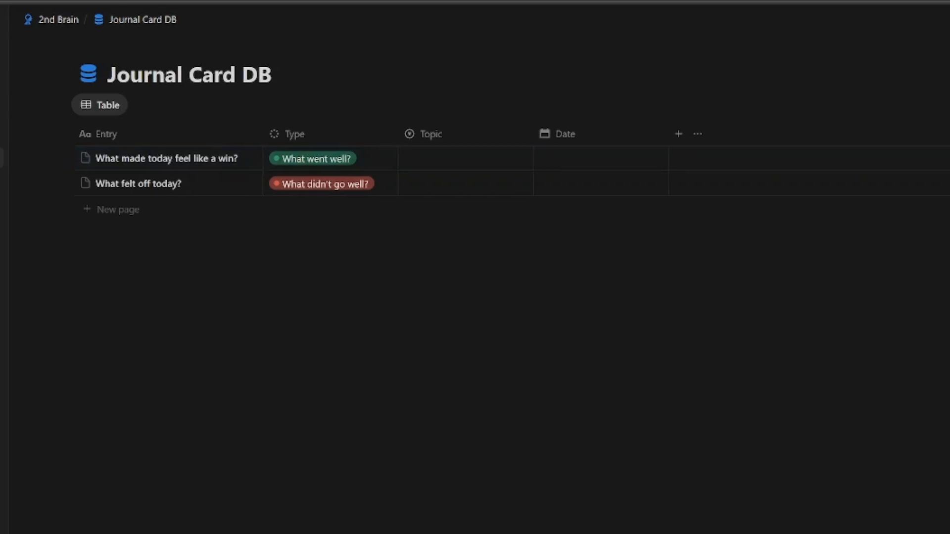
# - Rename the "What felt off today?" entry to "Fell of my bike"
pyautogui.click(248, 183)
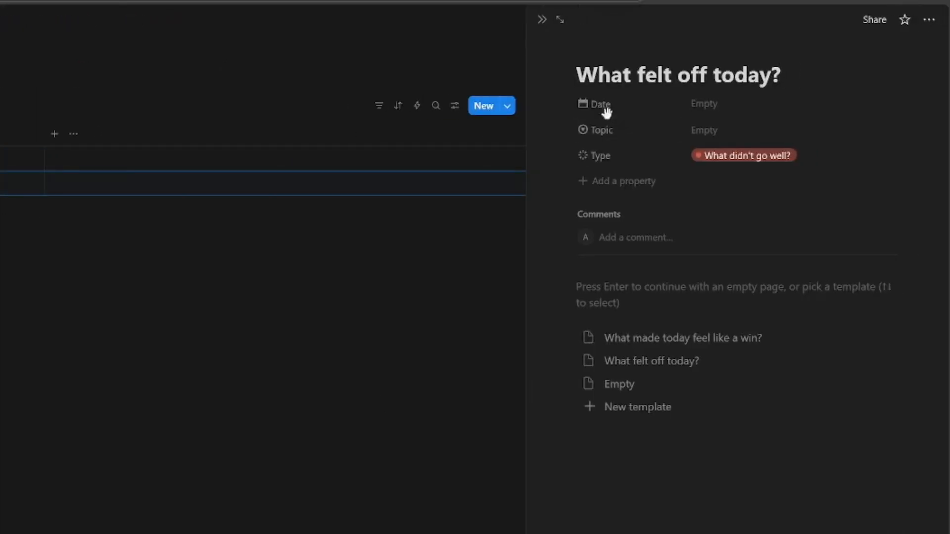
pyautogui.moveTo(577, 75); pyautogui.dragTo(780, 74)
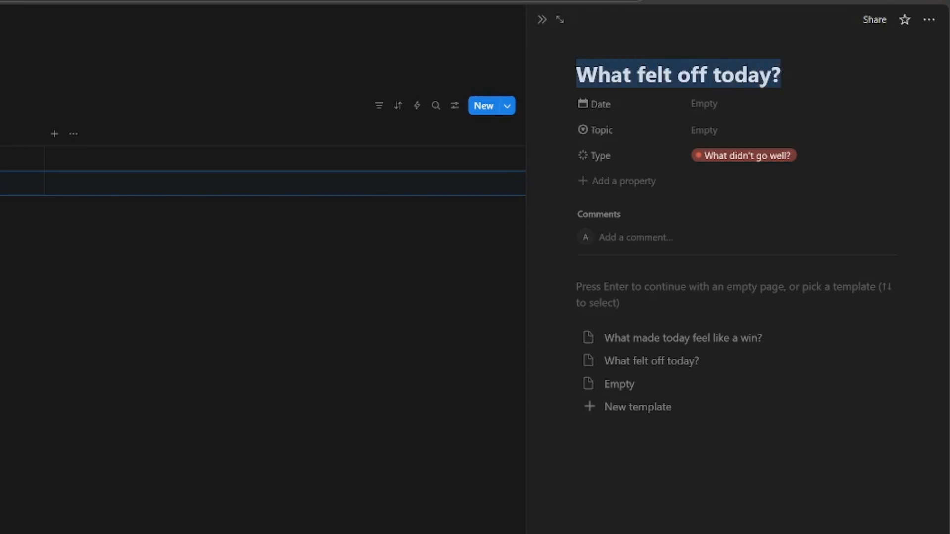
pyautogui.write('Fell of my bik')
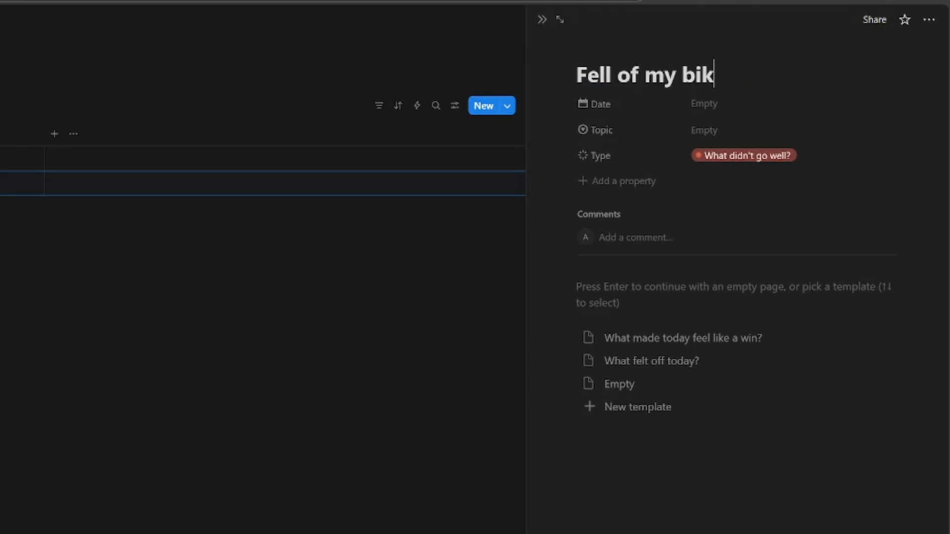
pyautogui.write('e')
pyautogui.press('Escape')
# - Rename the "What made today feel like a win?" entry to "Ate some ice cream"
pyautogui.click(193, 159)
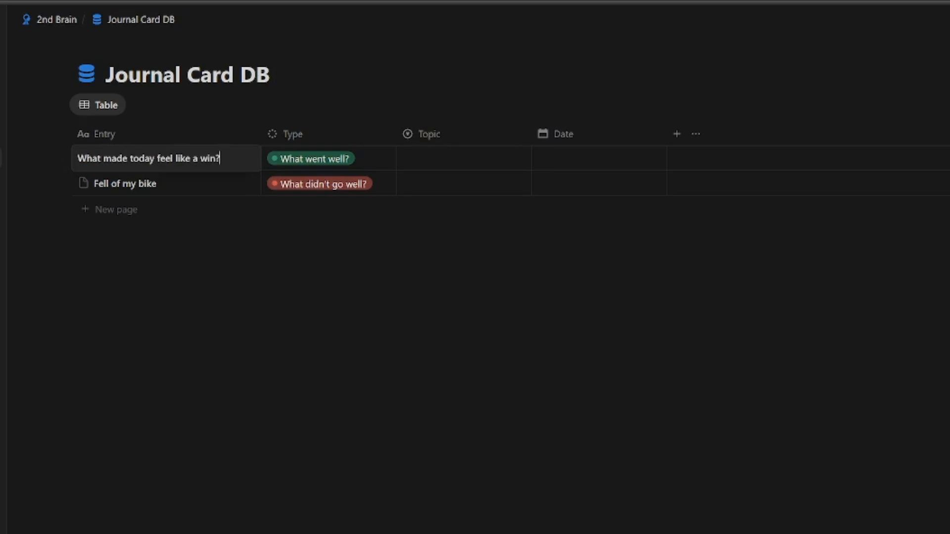
pyautogui.hotkey('ctrl', 'a')
pyautogui.write('Ate some ic')
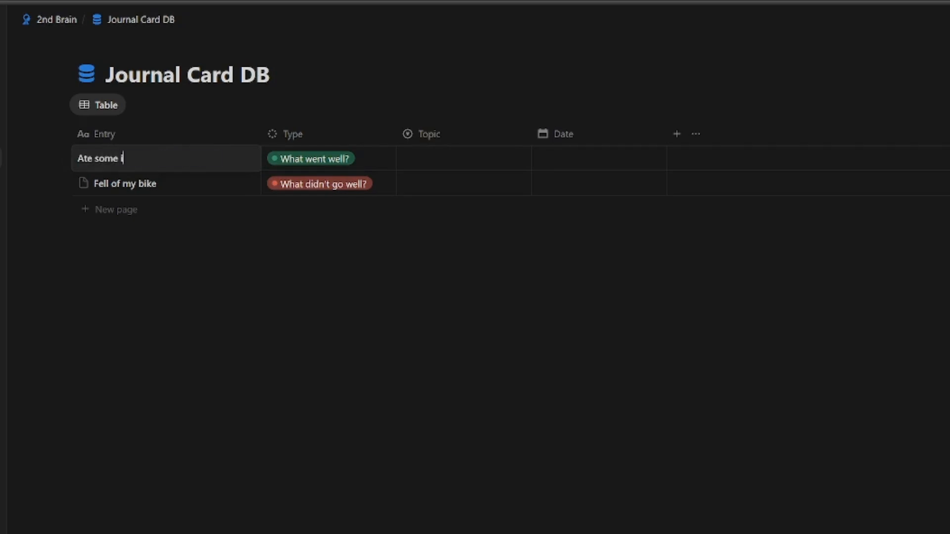
pyautogui.write('e cream')
pyautogui.press('Escape')
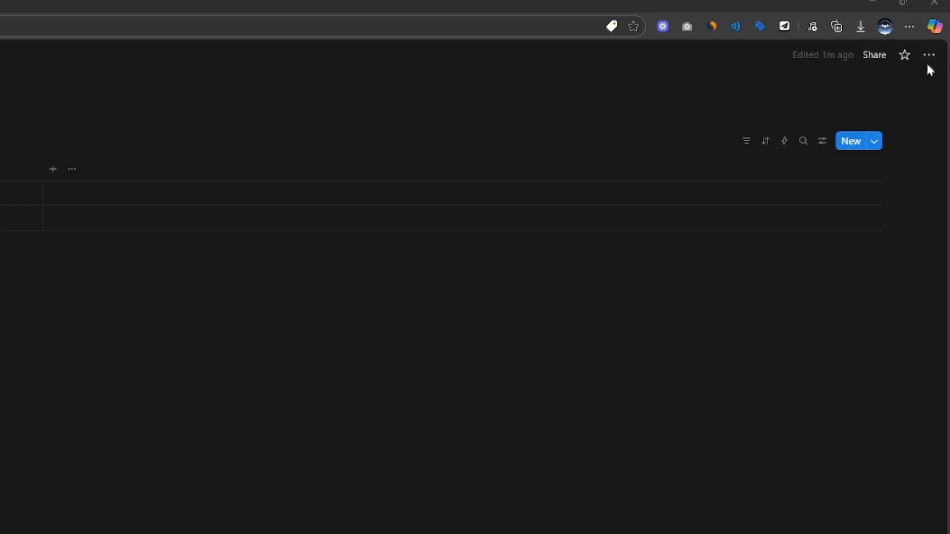
# - Customize the database's page layout by turning off Page discussions, apply it to all pages, and close the opened entry
pyautogui.click(929, 58)
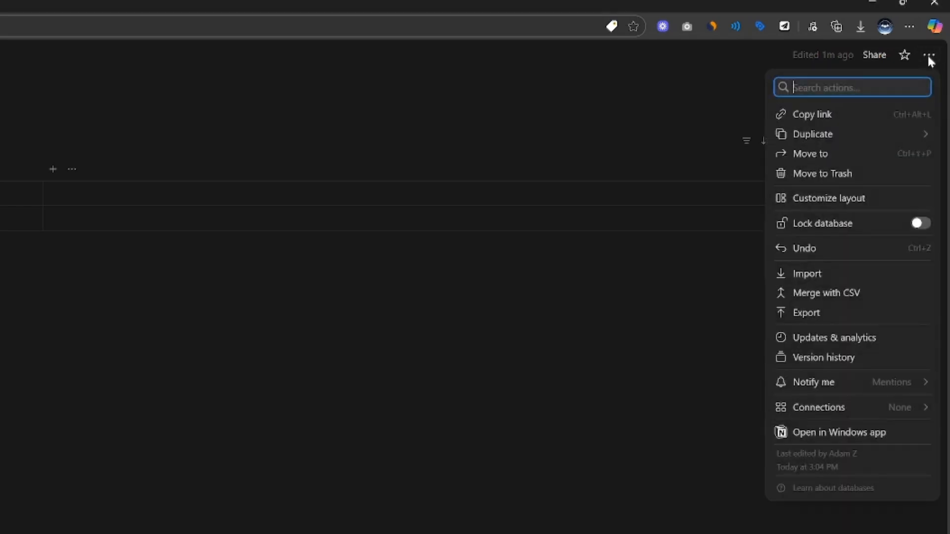
pyautogui.moveTo(798, 415)
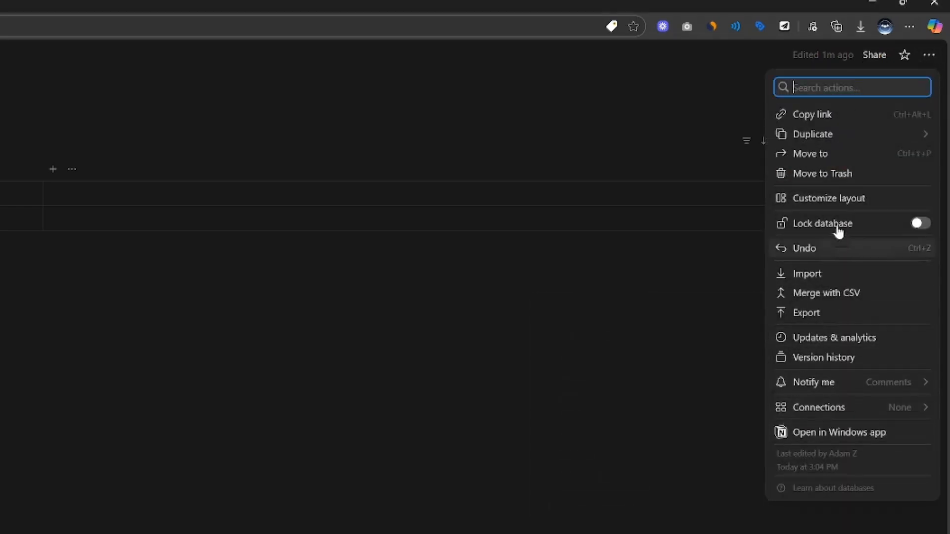
pyautogui.click(841, 200)
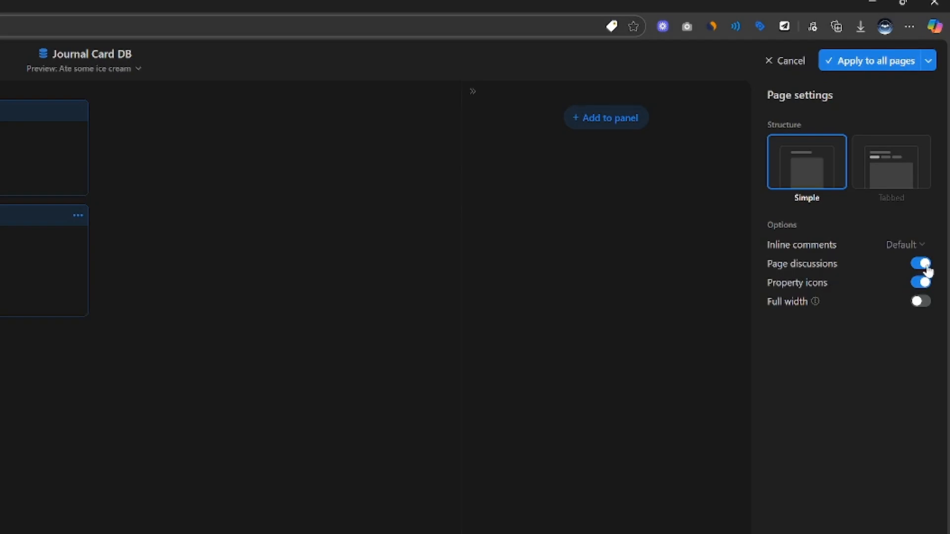
pyautogui.click(923, 266)
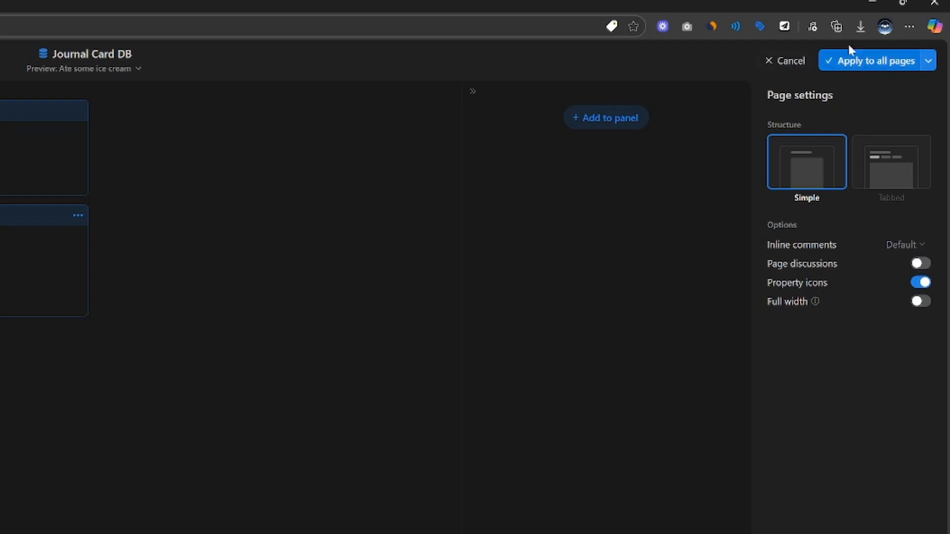
pyautogui.click(879, 61)
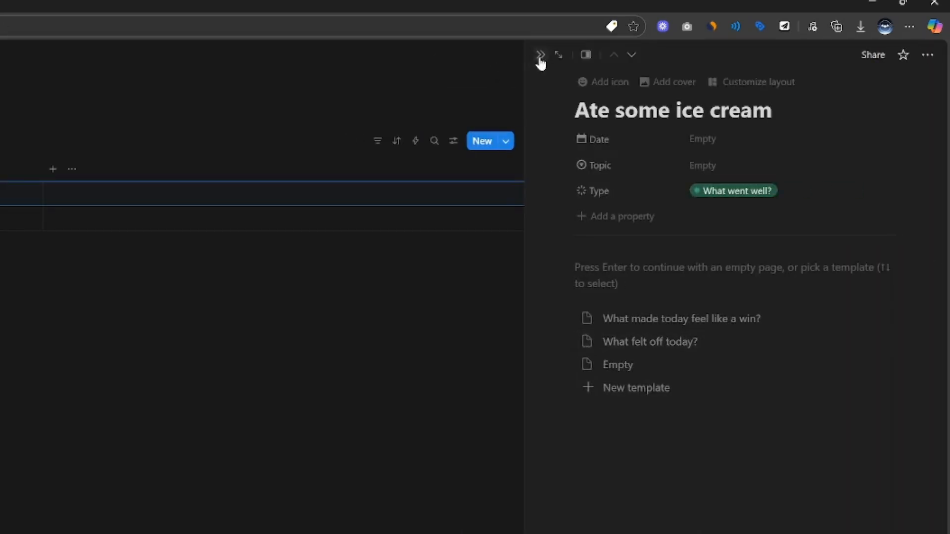
pyautogui.click(539, 56)
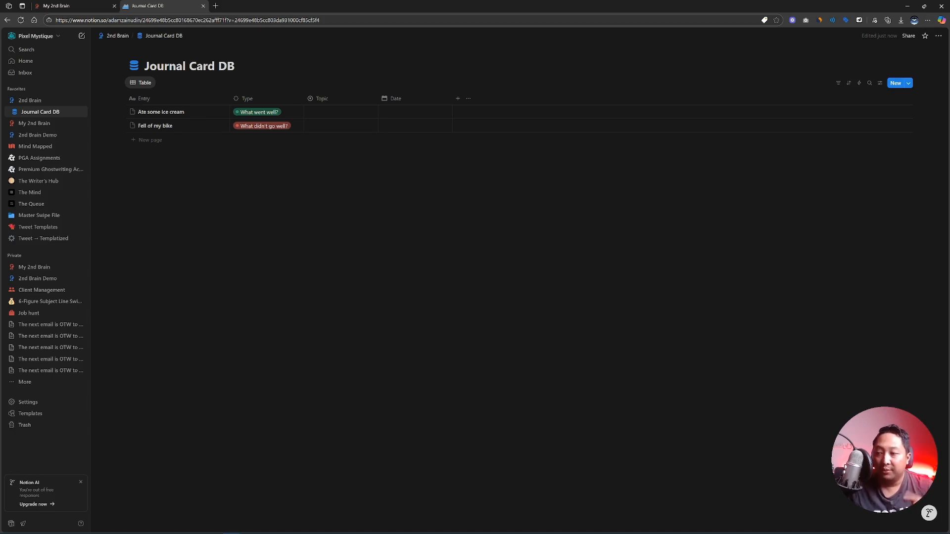
# - Return to the 2nd Brain page and collapse the sidebar
pyautogui.click(112, 38)
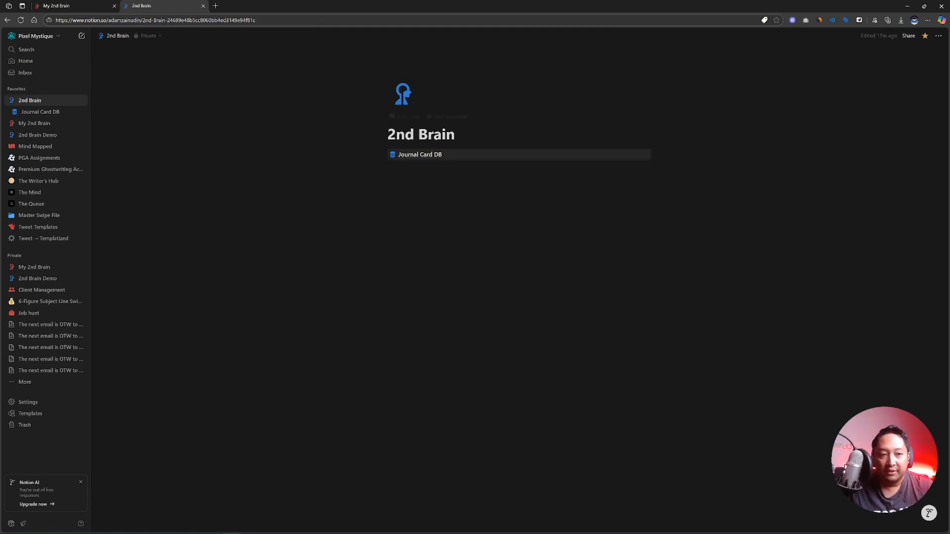
pyautogui.click(416, 156)
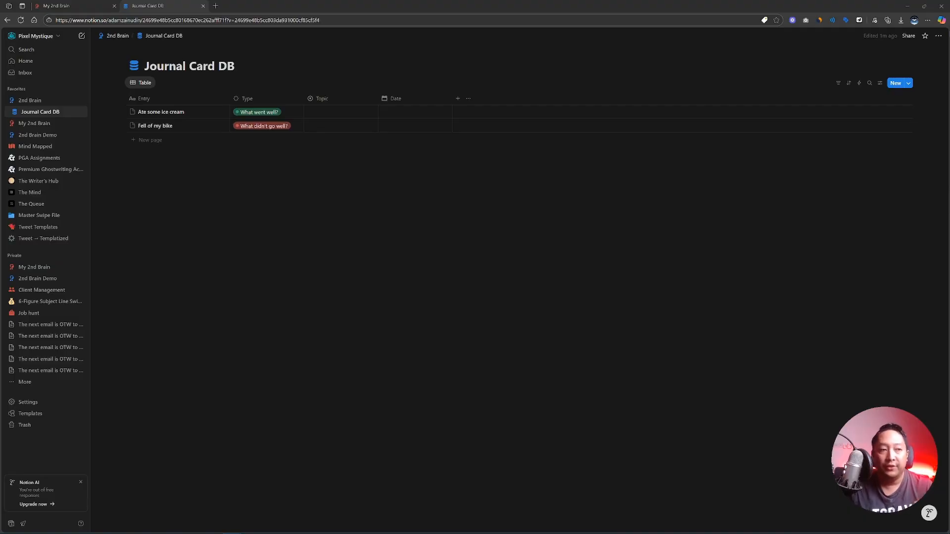
pyautogui.click(119, 36)
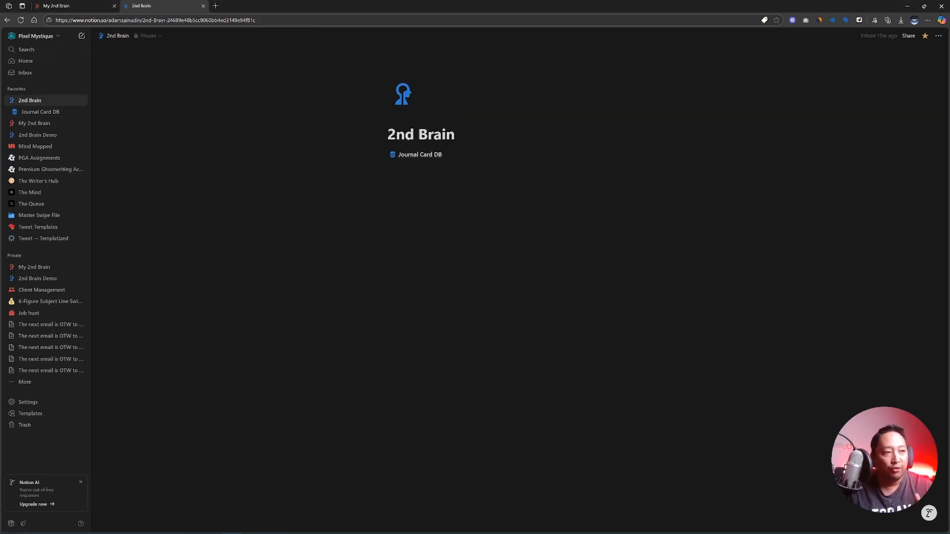
pyautogui.click(73, 37)
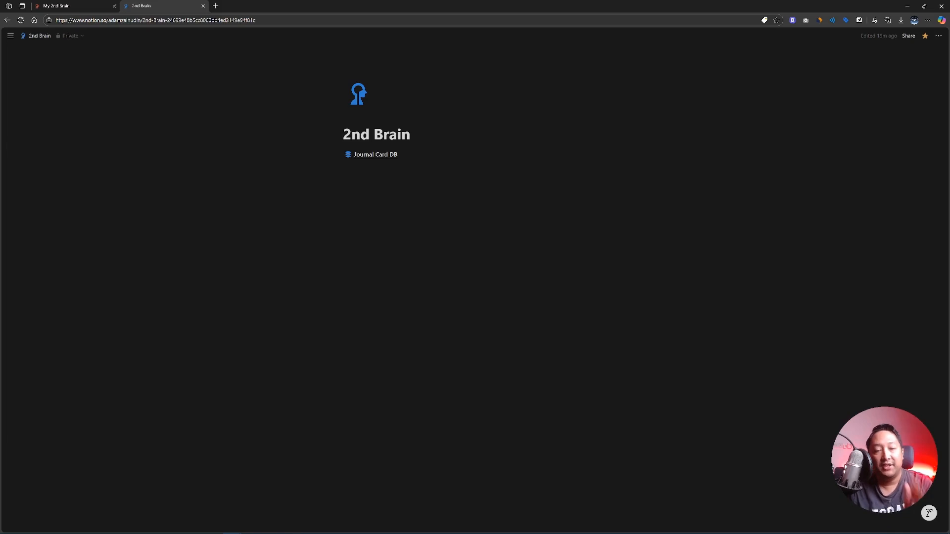
# - Insert a two-column layout on the 2nd Brain page and move Journal Card DB into its first column
pyautogui.click(371, 167)
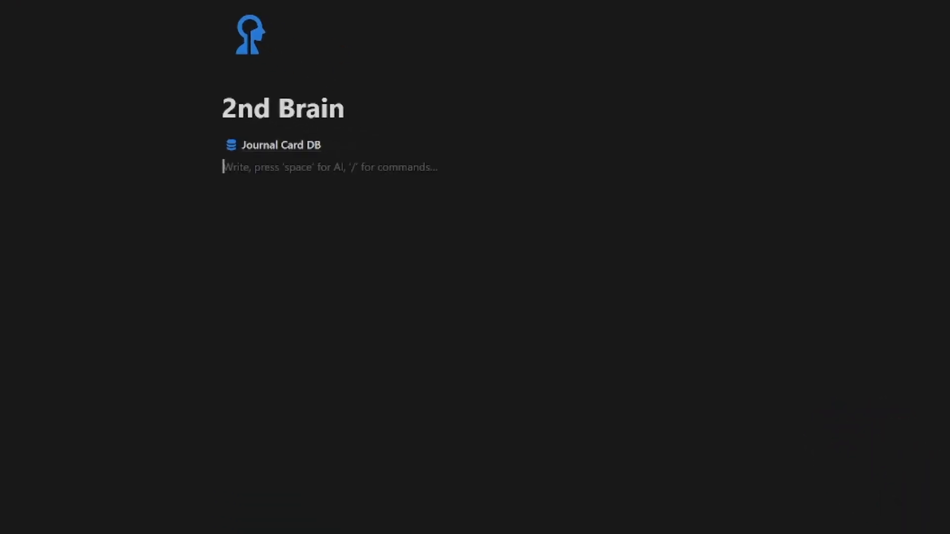
pyautogui.write('/2c')
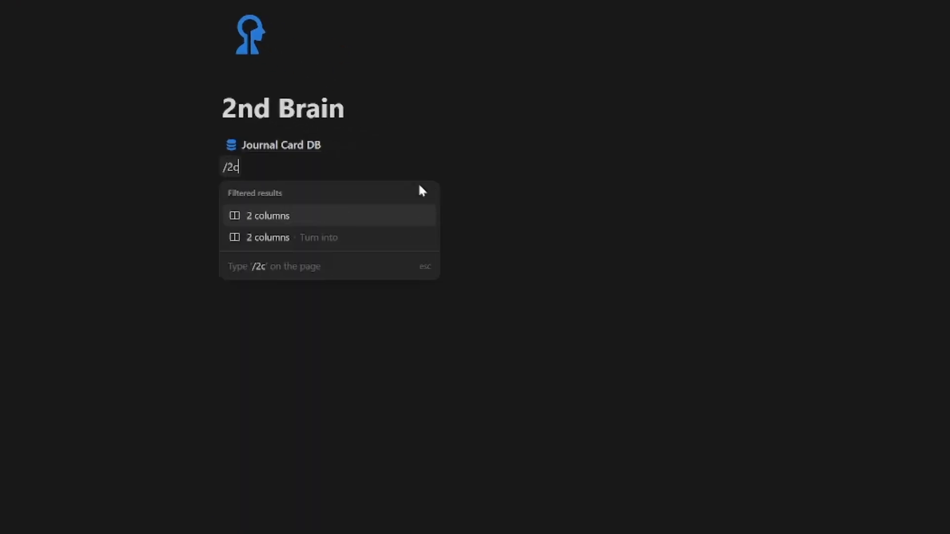
pyautogui.click(377, 216)
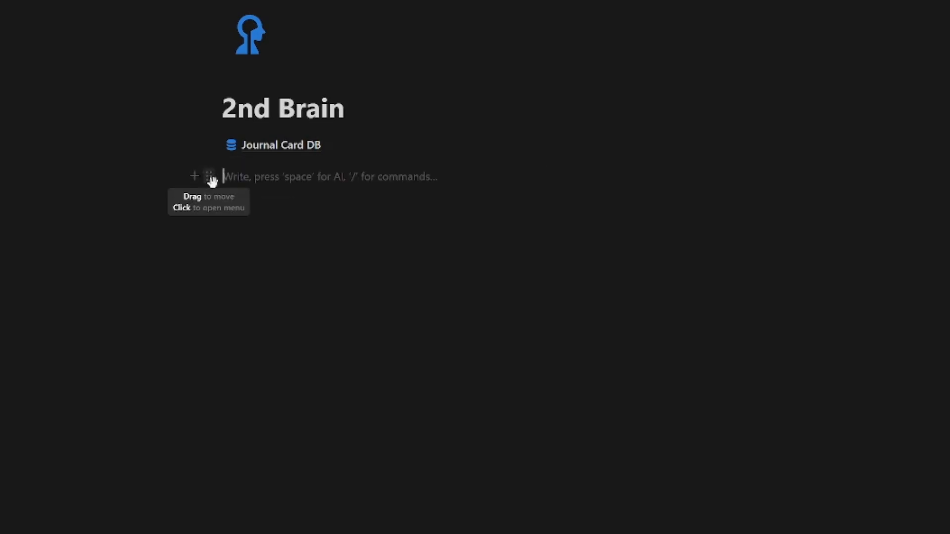
pyautogui.moveTo(209, 174)
pyautogui.mouseDown()
pyautogui.moveTo(200, 194)
pyautogui.moveTo(210, 178)
pyautogui.mouseUp()
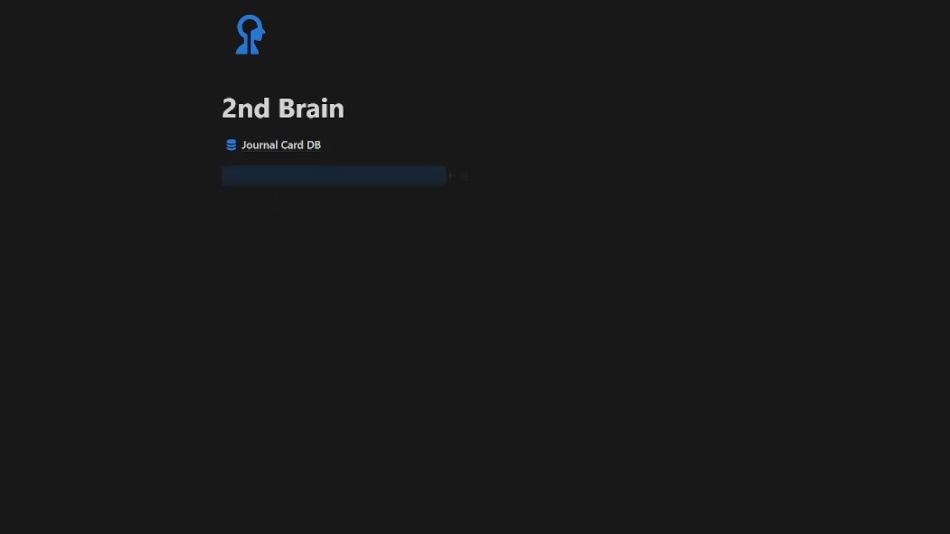
pyautogui.click(464, 176)
pyautogui.press('Escape')
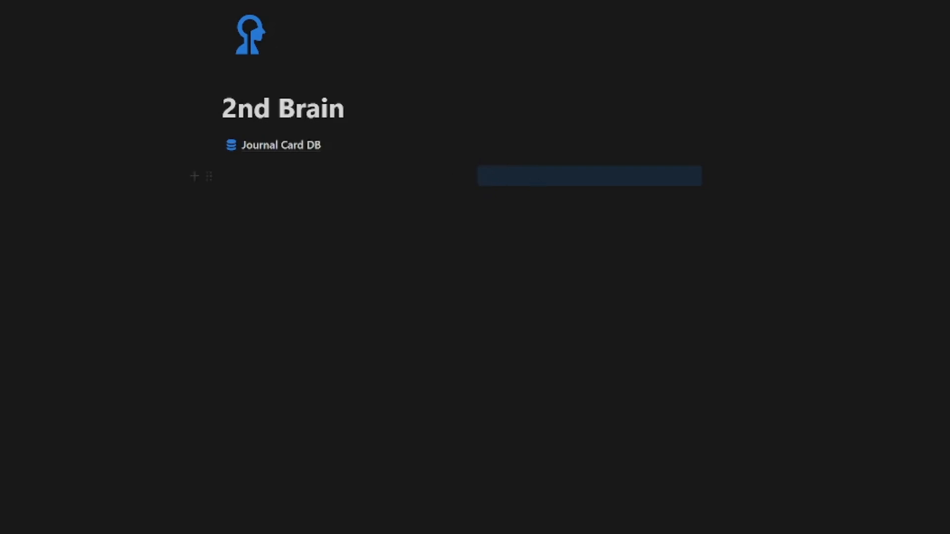
pyautogui.moveTo(207, 146); pyautogui.dragTo(195, 174)
pyautogui.click(479, 155)
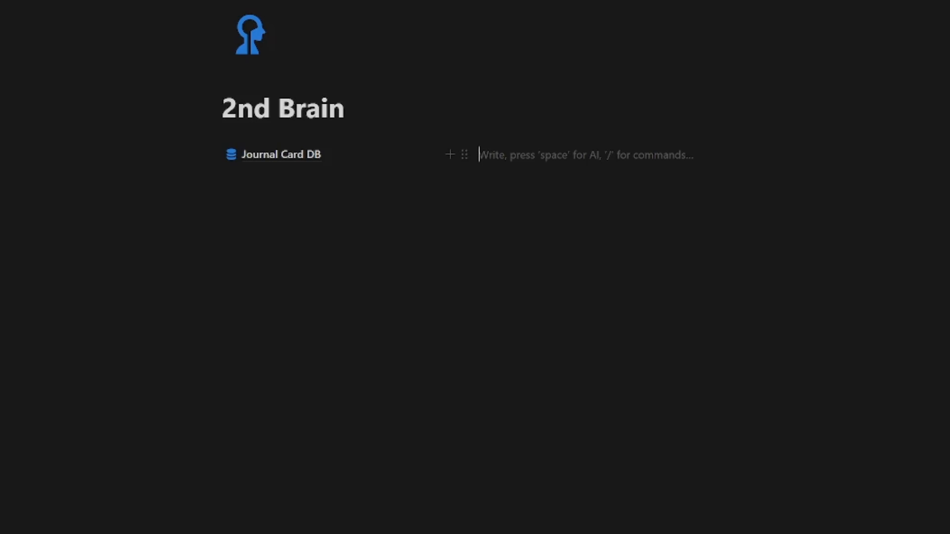
pyautogui.write('dgdrgdrgrdg')
pyautogui.hotkey('ctrl', 'a')
pyautogui.press('BackSpace')
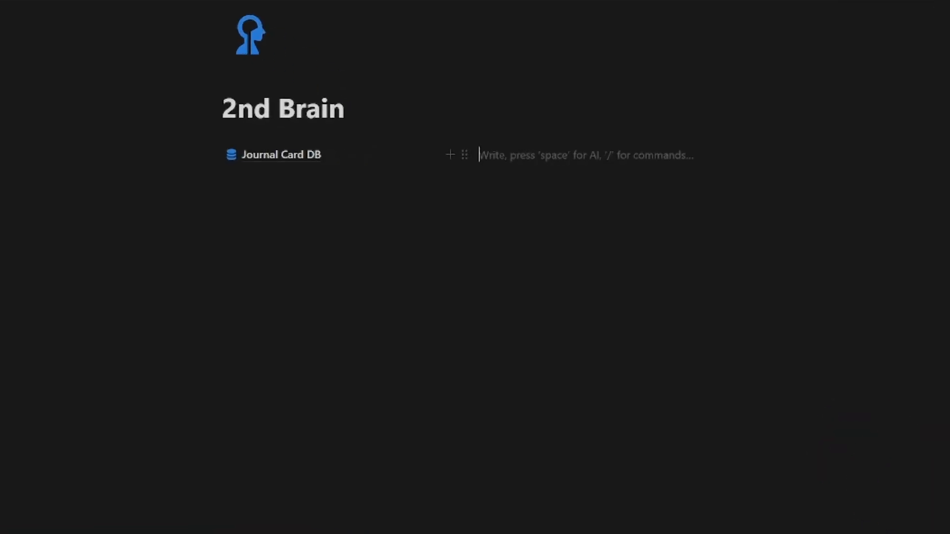
# - Insert a callout in the second column with the text "Journal Entry" and make its brush icon blue
pyautogui.write('/call')
pyautogui.press('Return')
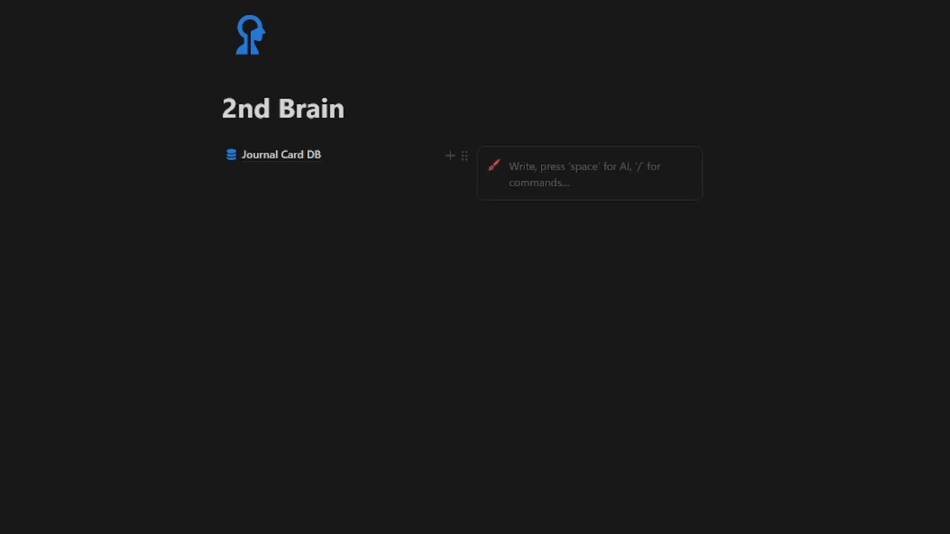
pyautogui.write('Journal Entry')
pyautogui.click(497, 167)
pyautogui.click(418, 301)
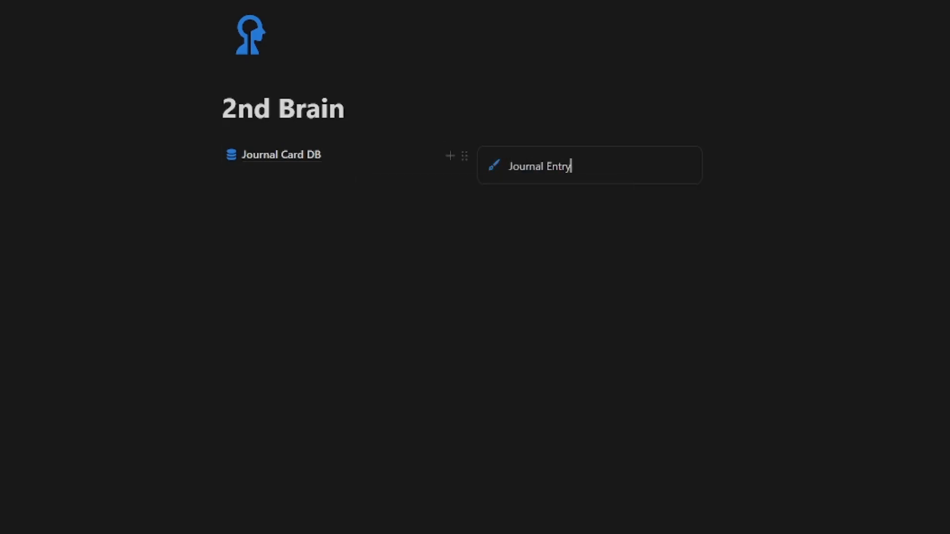
pyautogui.rightClick(595, 166)
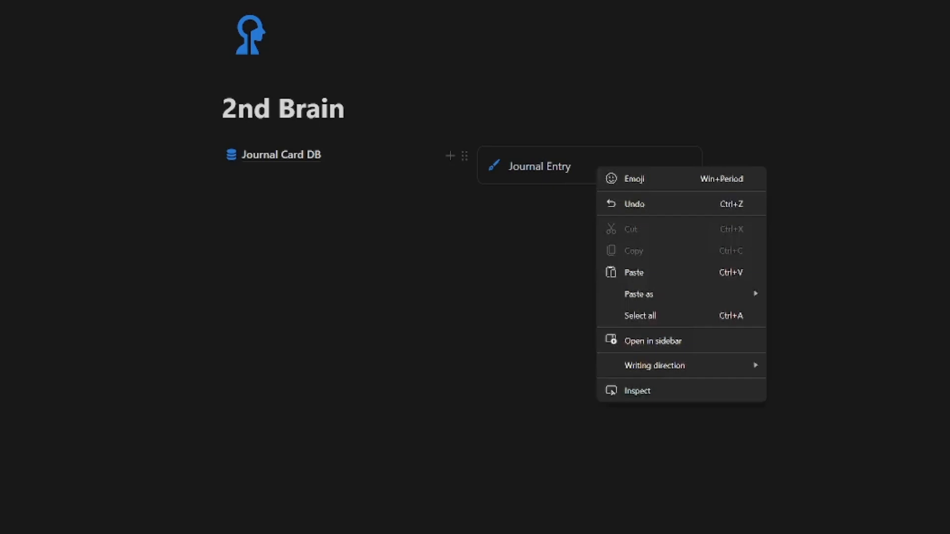
pyautogui.click(580, 166)
pyautogui.click(465, 156)
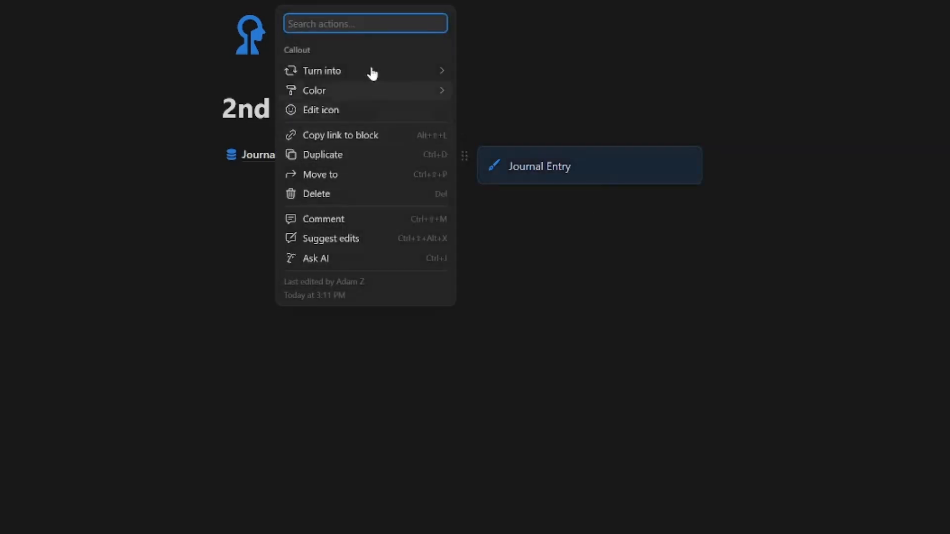
pyautogui.moveTo(384, 94)
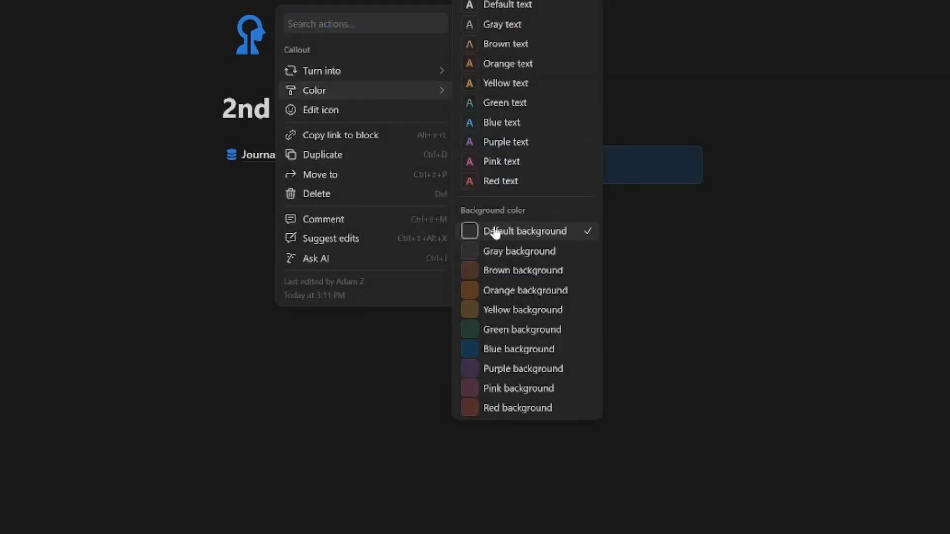
pyautogui.click(663, 194)
# - Keep the callout's default background and insert a linked view of the 2nd Brain page's Journal Card DB below its "Journal Entry" text
pyautogui.click(562, 166)
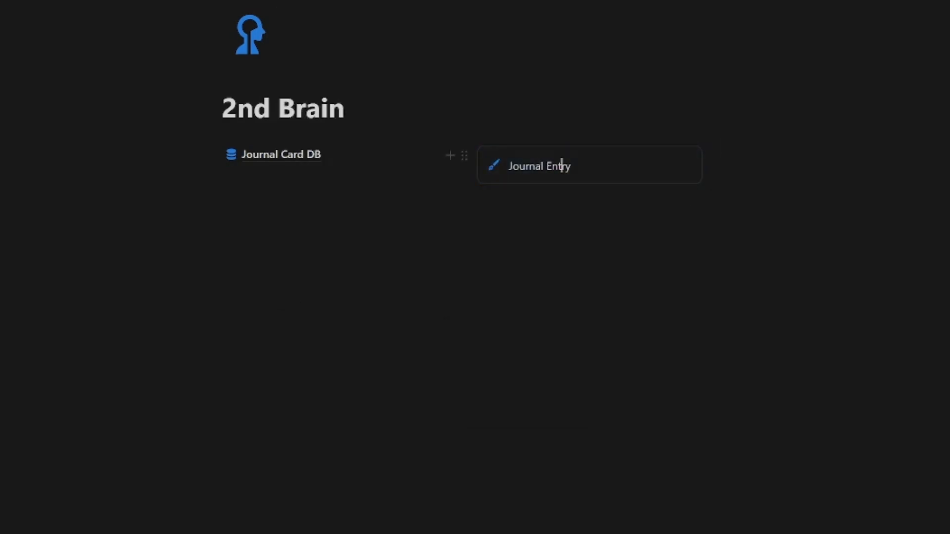
pyautogui.press('Return')
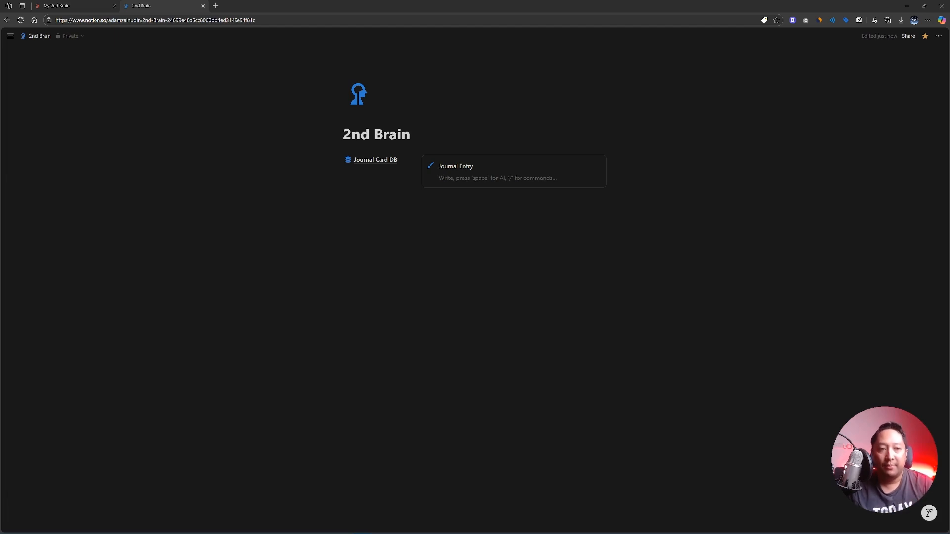
pyautogui.moveTo(373, 165)
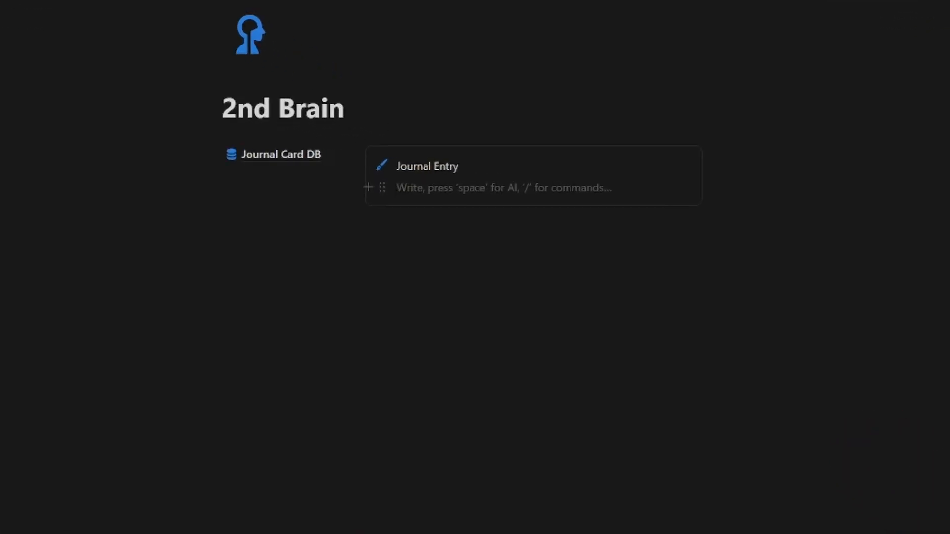
pyautogui.write('/linke')
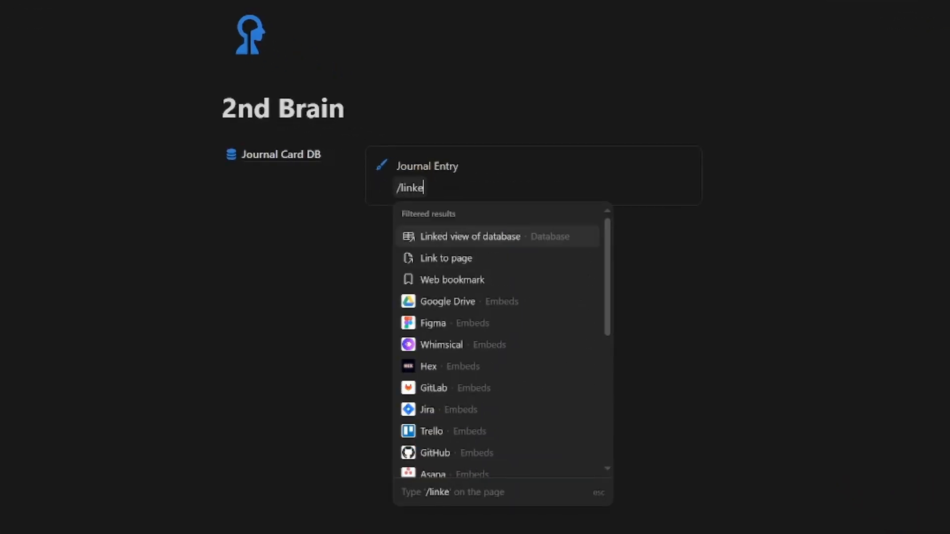
pyautogui.write('d')
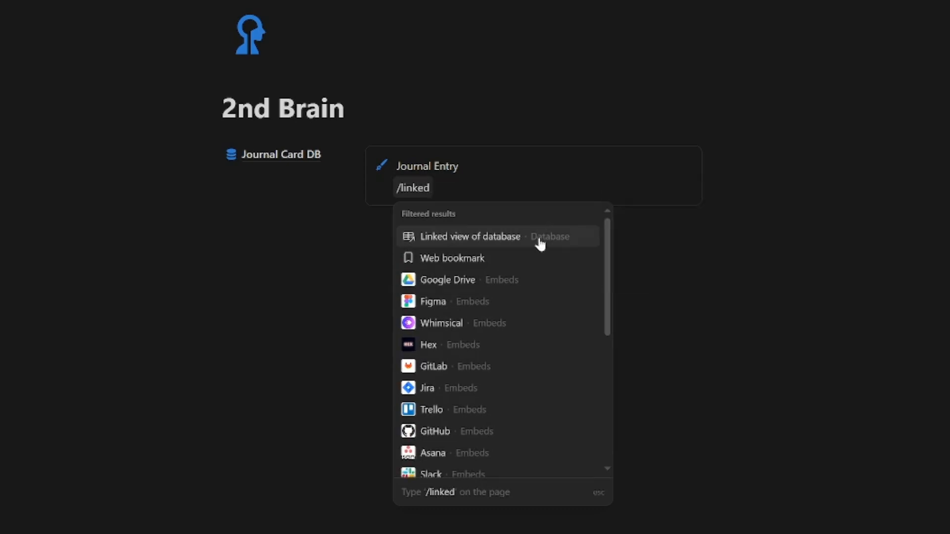
pyautogui.click(539, 238)
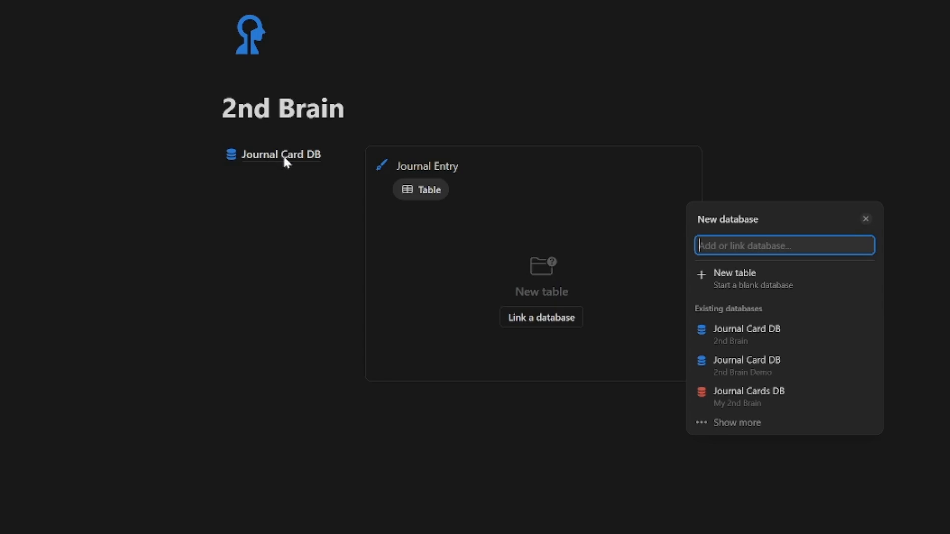
pyautogui.click(809, 341)
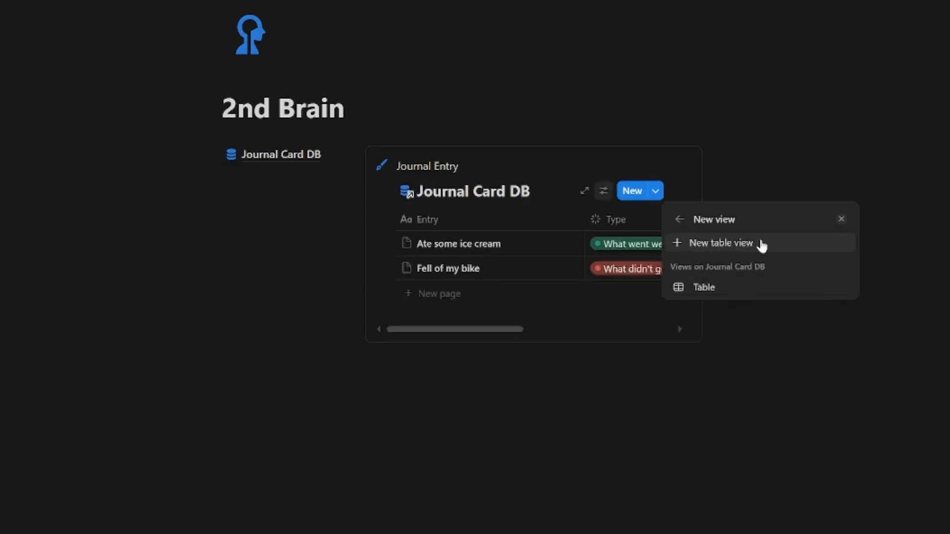
# - Create a new board view of the linked database named "Daily" with a calendar icon
pyautogui.click(747, 245)
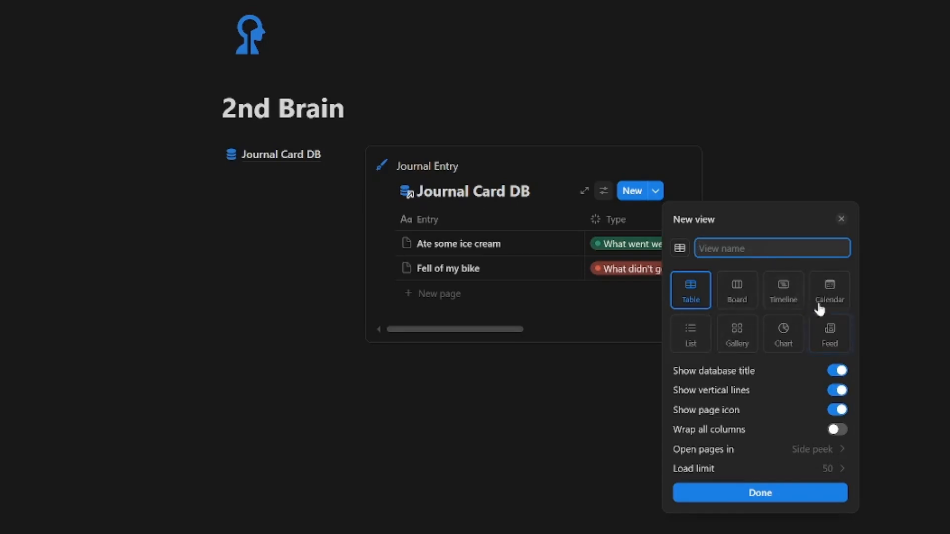
pyautogui.click(738, 292)
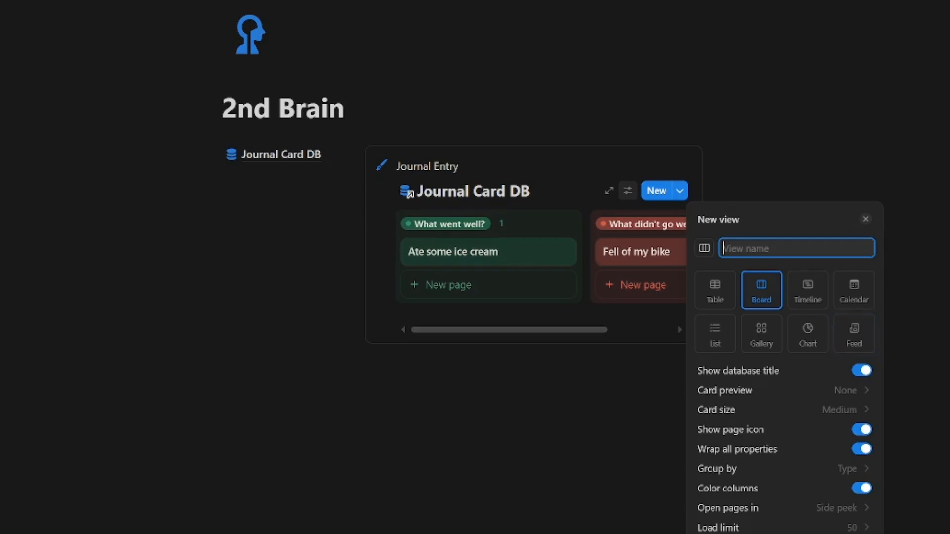
pyautogui.write('Daily')
pyautogui.click(705, 248)
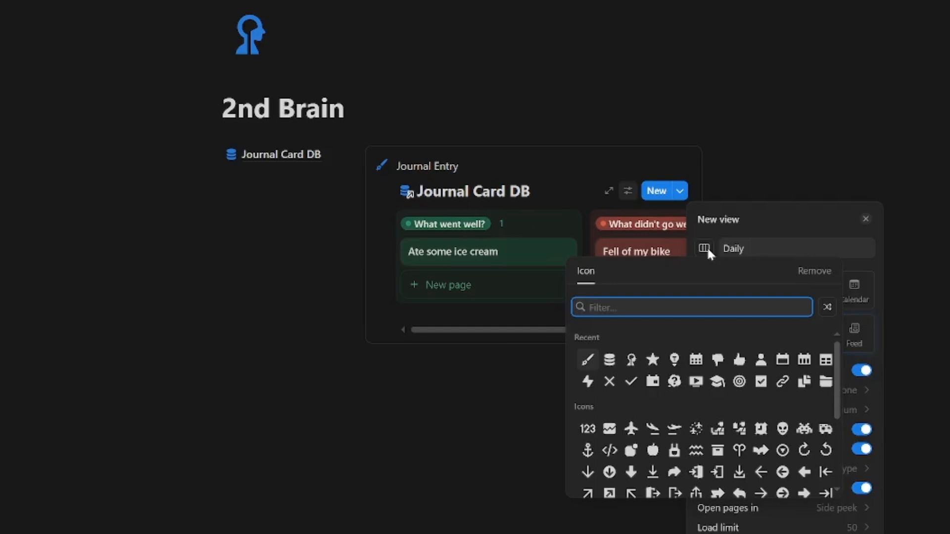
pyautogui.click(698, 357)
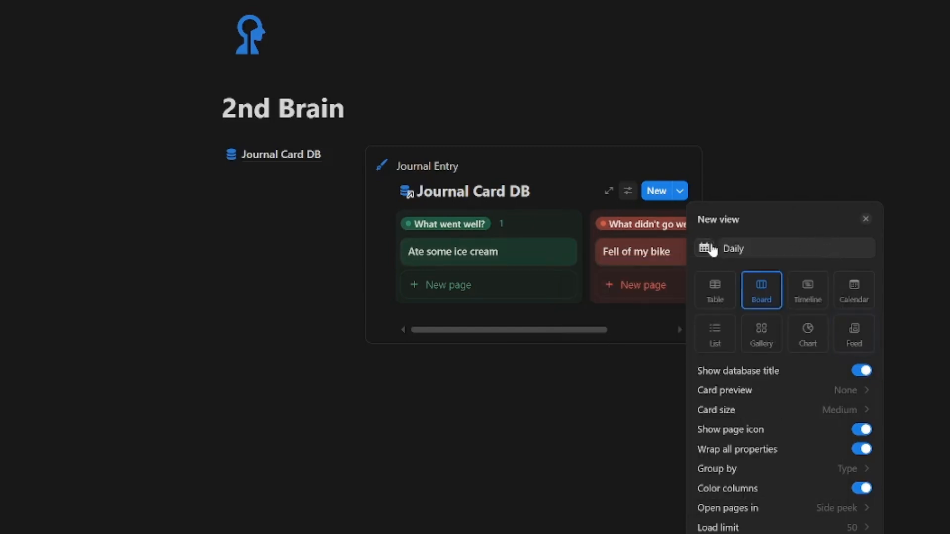
pyautogui.click(670, 374)
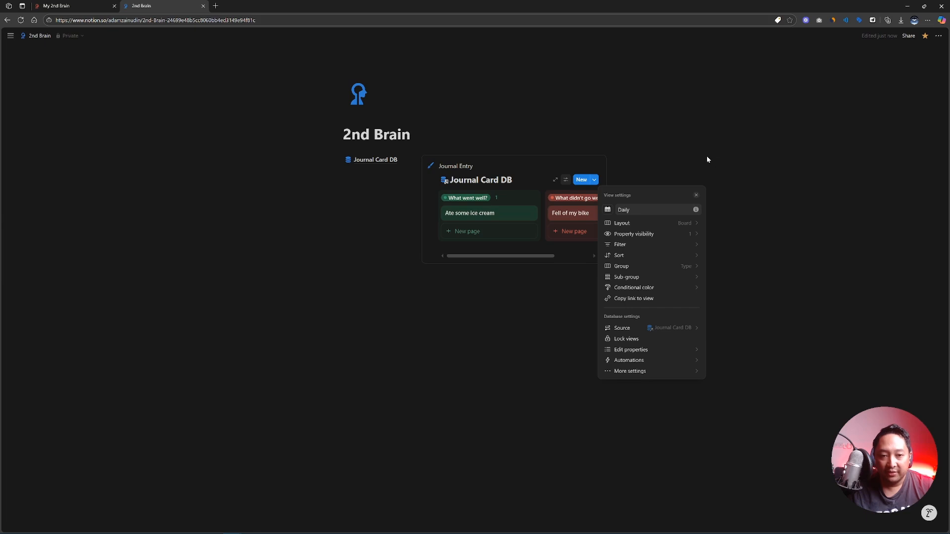
pyautogui.click(707, 159)
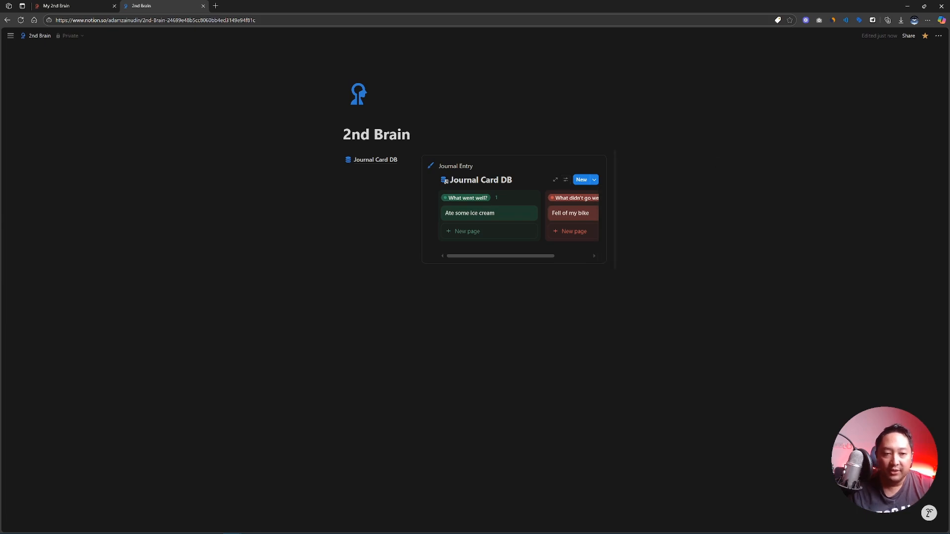
# - Widen the column layout holding the Journal Entry callout and hide the linked database's title
pyautogui.moveTo(612, 170); pyautogui.dragTo(649, 172)
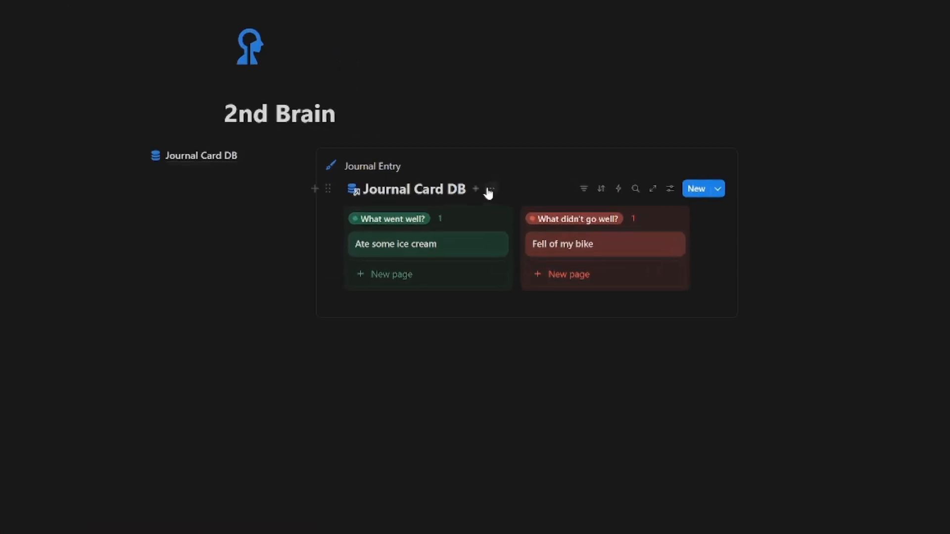
pyautogui.click(490, 190)
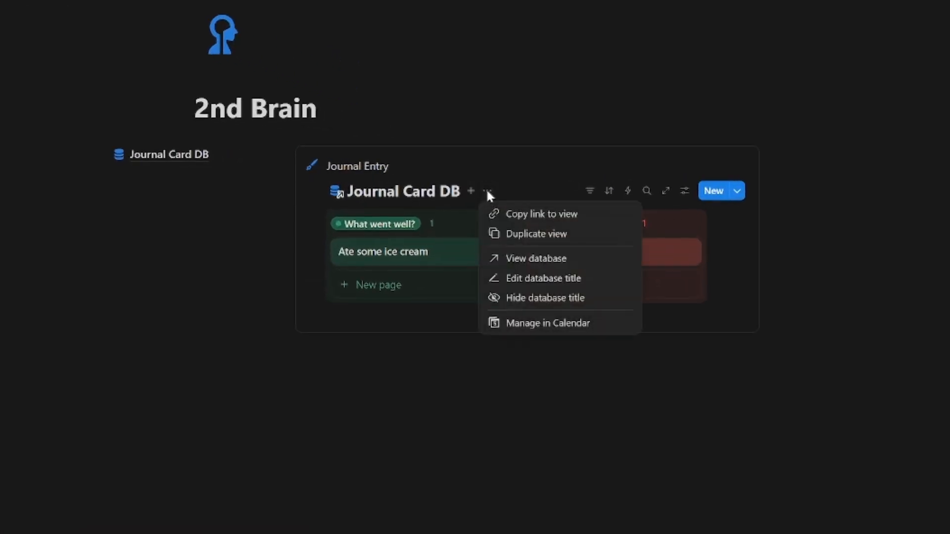
pyautogui.click(539, 298)
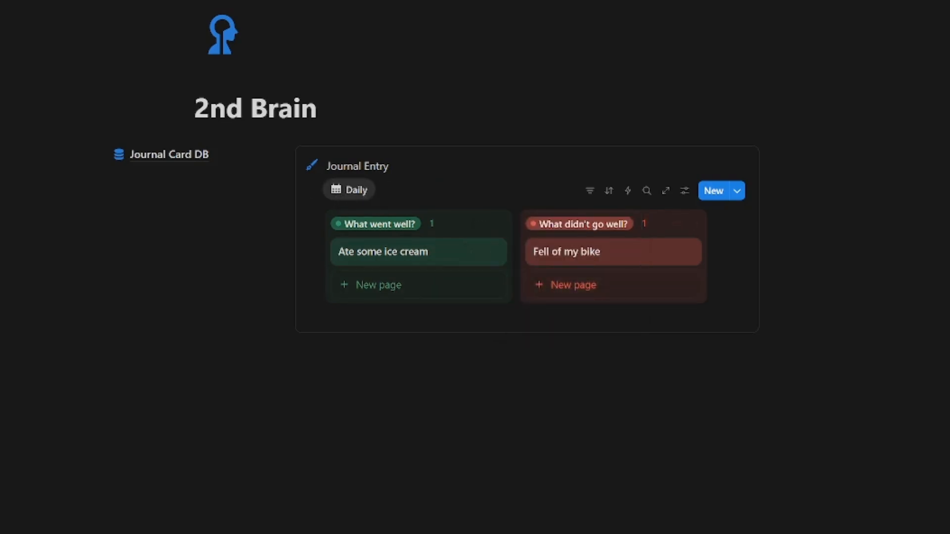
# - Try the Small and Large card sizes on the Daily board and return it to Medium
pyautogui.click(685, 192)
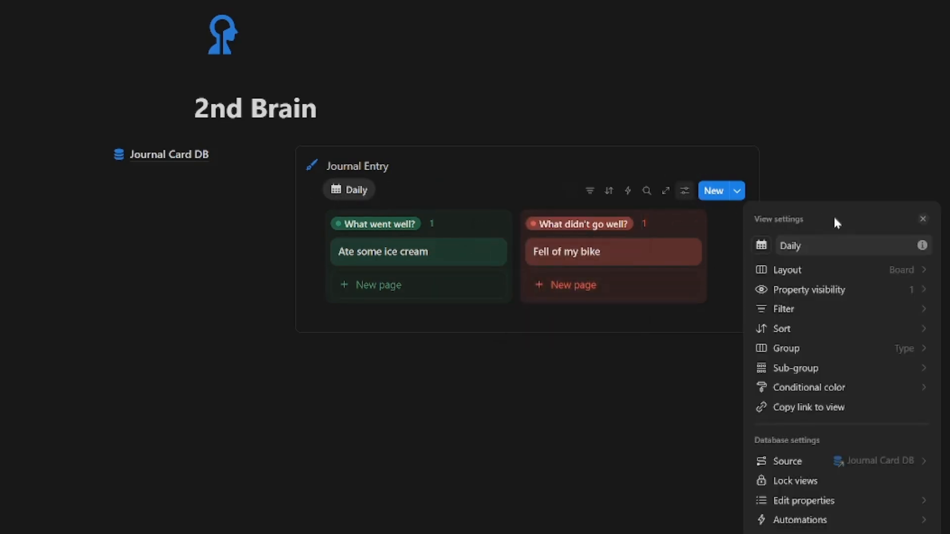
pyautogui.click(871, 276)
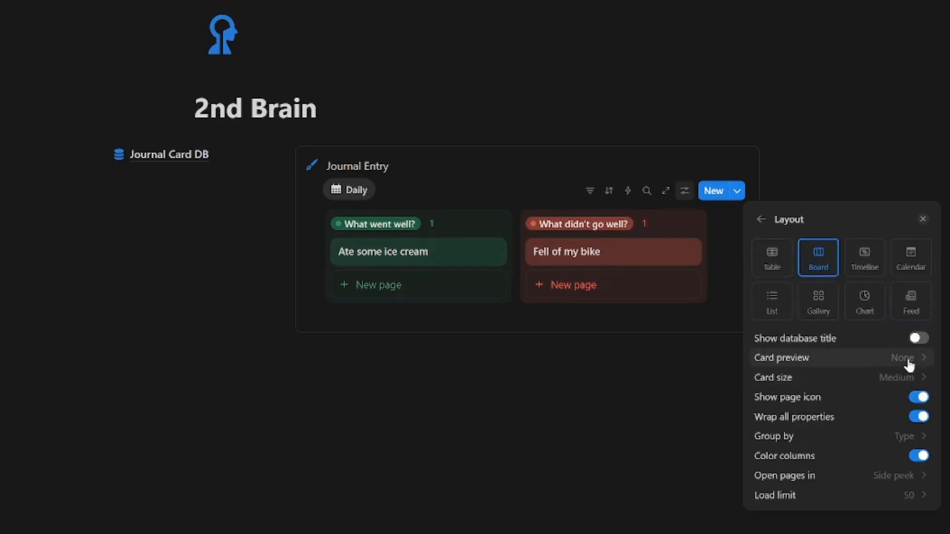
pyautogui.click(888, 387)
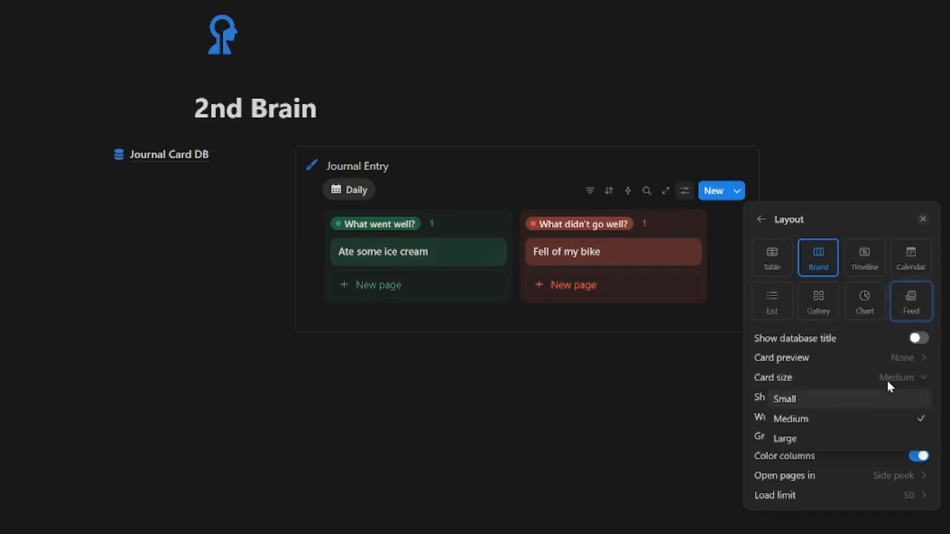
pyautogui.click(831, 402)
pyautogui.click(917, 377)
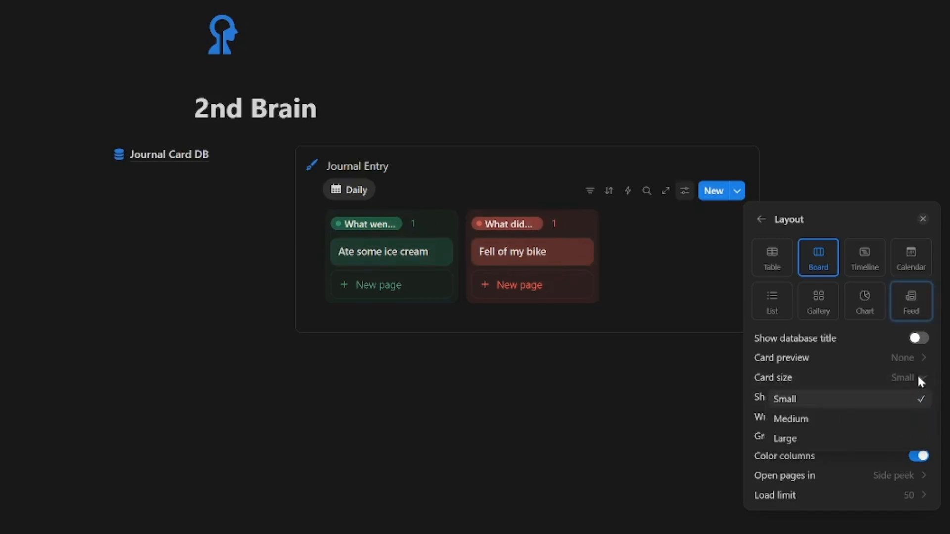
pyautogui.click(861, 437)
pyautogui.click(908, 379)
pyautogui.click(859, 418)
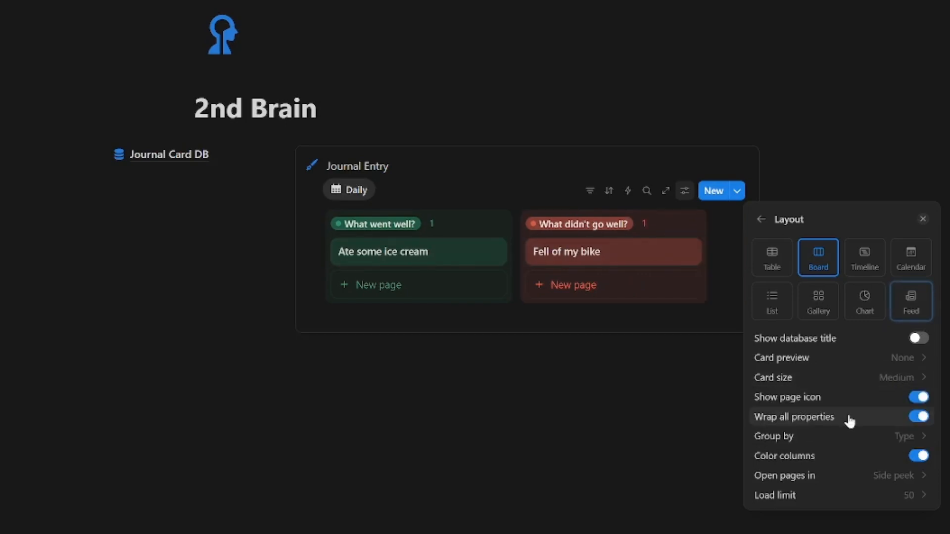
# - Turn the Daily board's page icons off and back on, and look at its grouping options
pyautogui.click(920, 399)
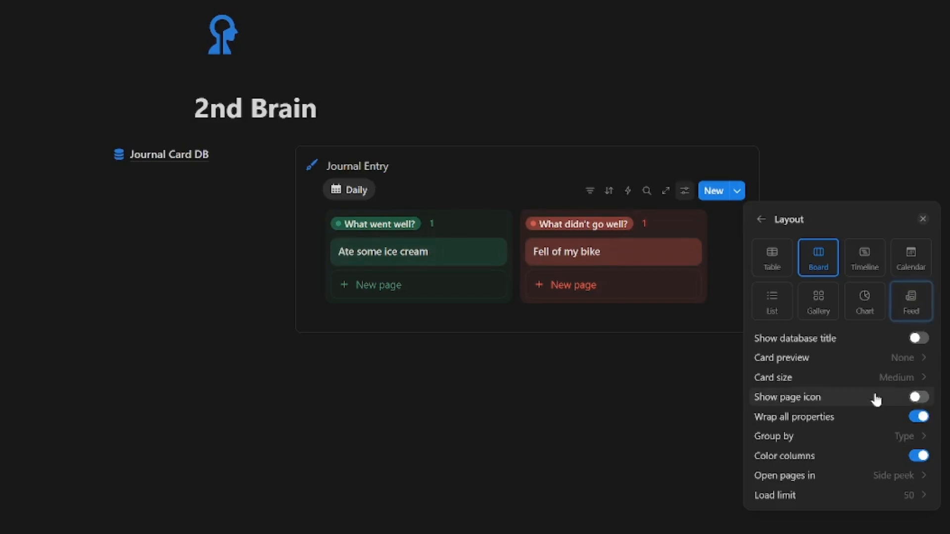
pyautogui.click(921, 398)
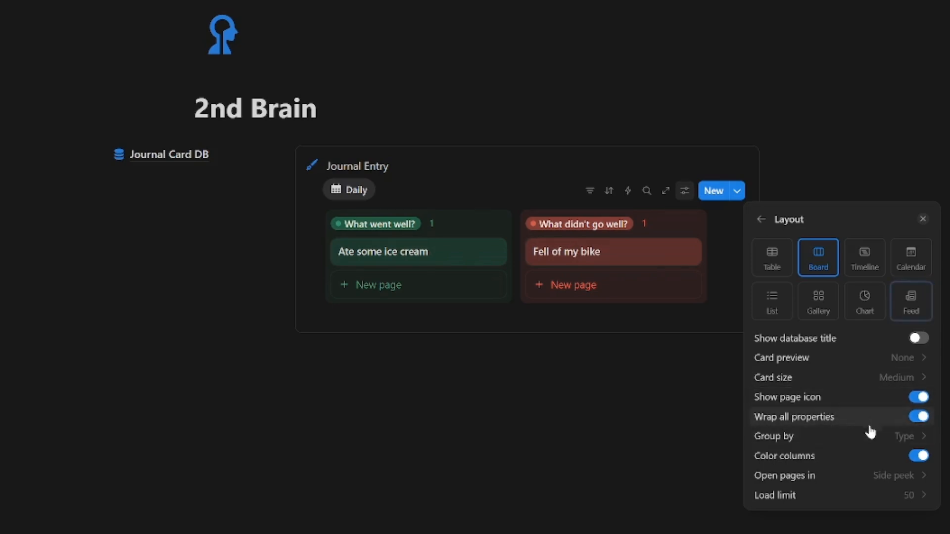
pyautogui.click(903, 437)
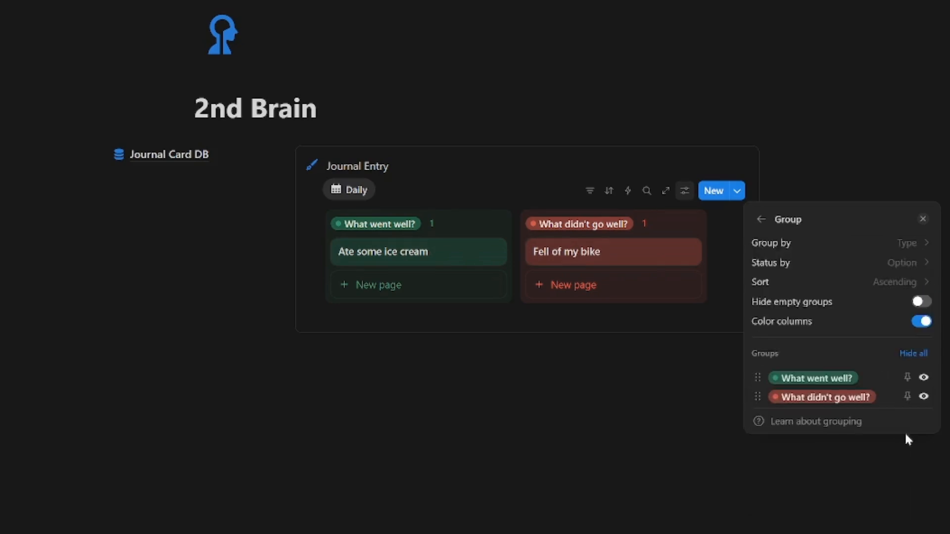
pyautogui.click(763, 220)
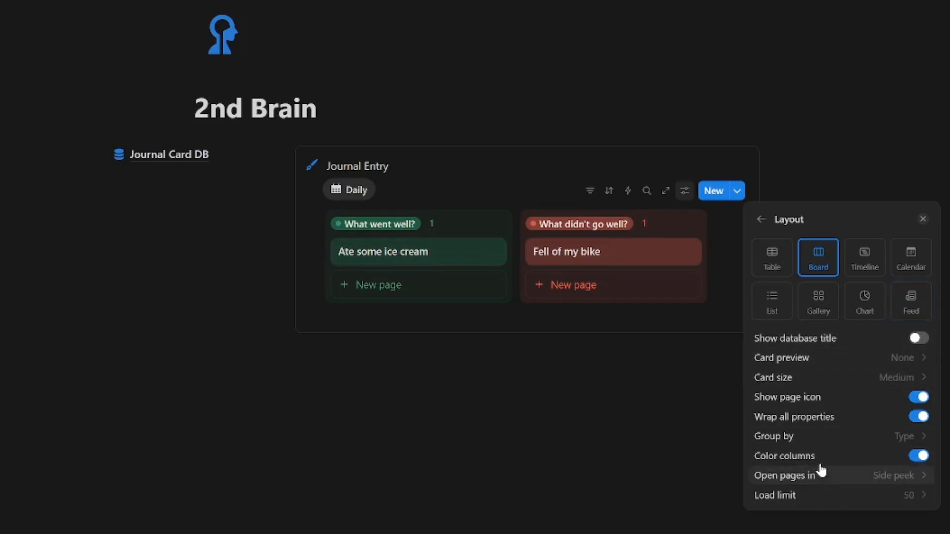
# - Compare the Daily board with and without coloured columns, leave the colours on, and close the layout settings
pyautogui.click(921, 457)
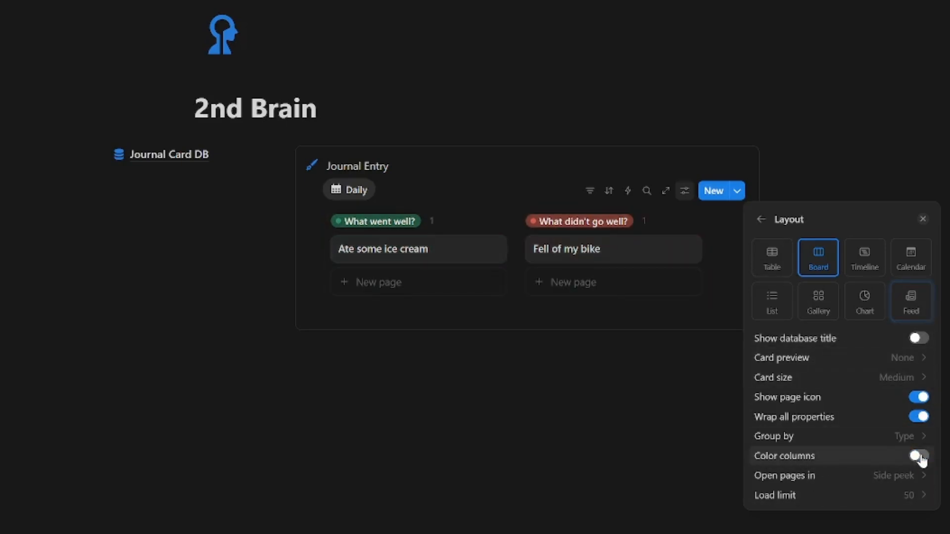
pyautogui.click(919, 456)
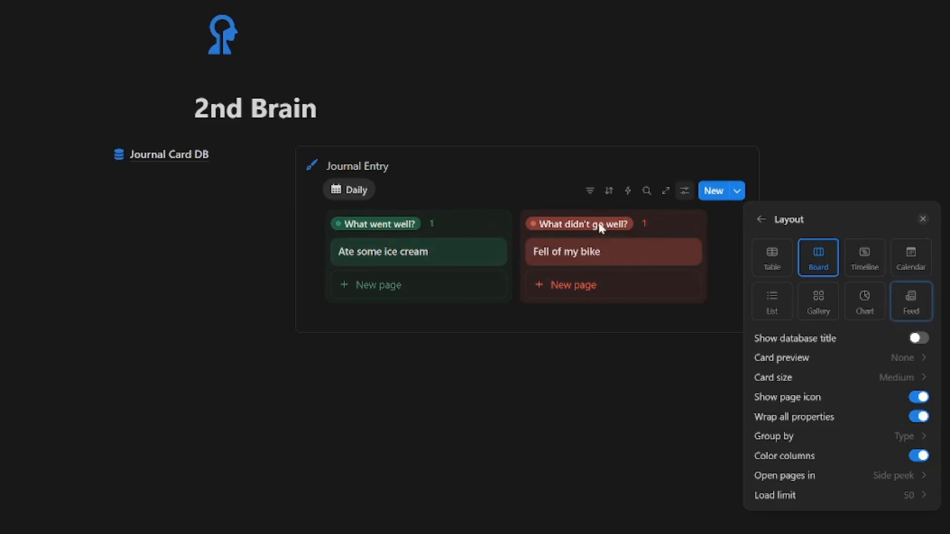
pyautogui.click(920, 459)
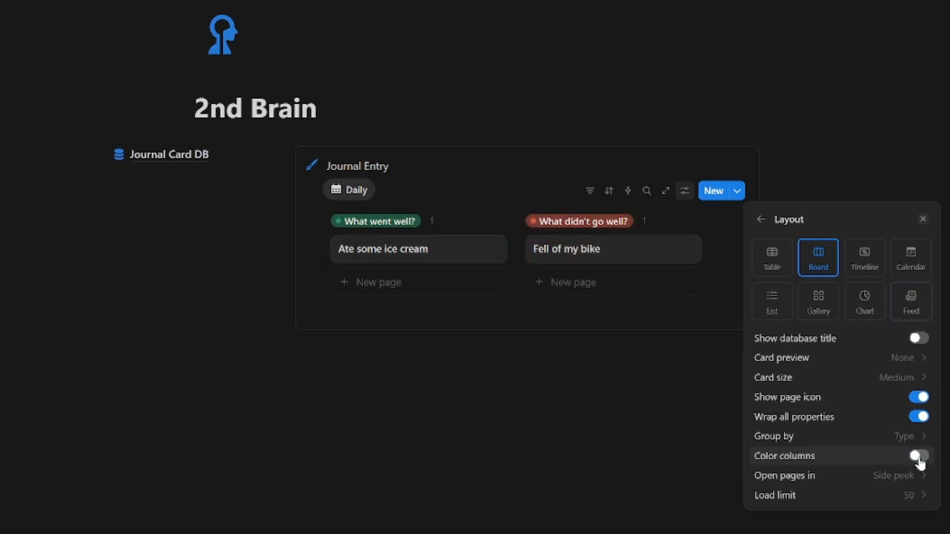
pyautogui.click(919, 460)
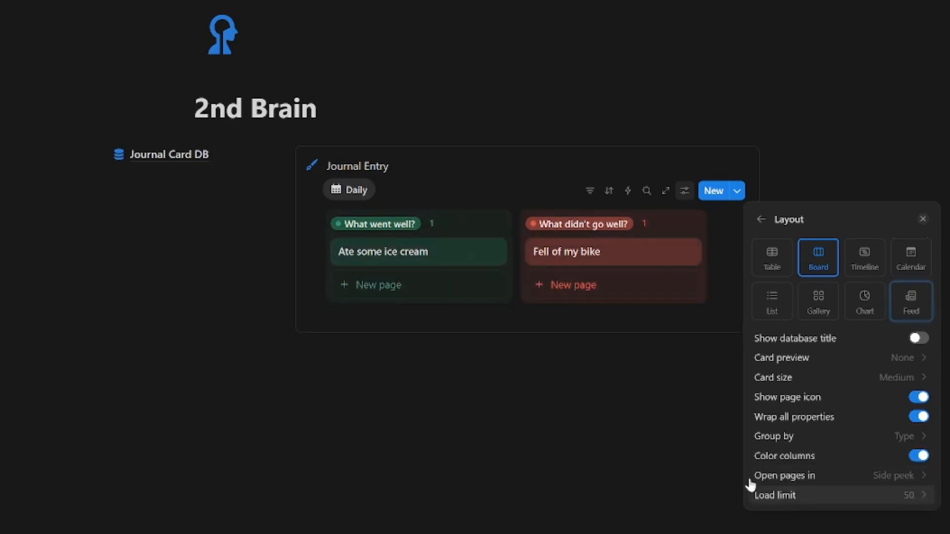
pyautogui.click(600, 532)
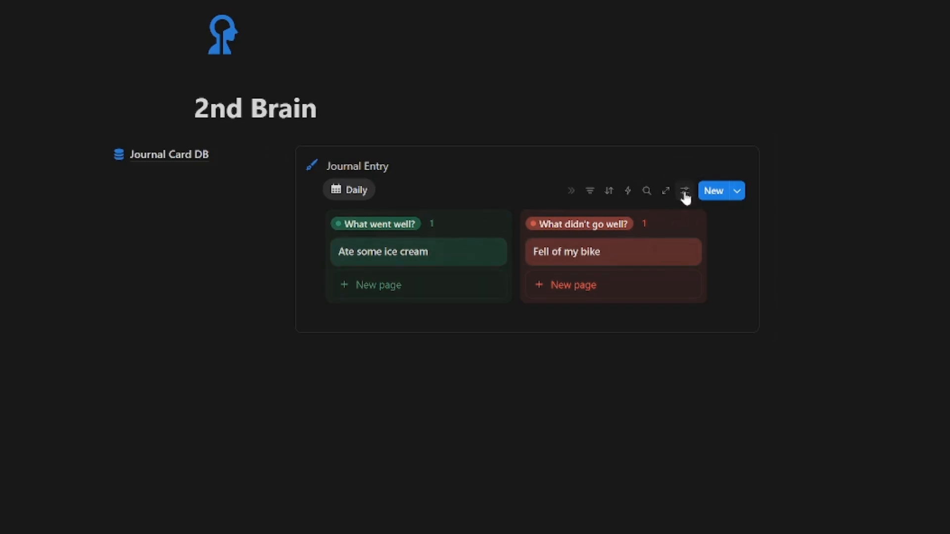
# - Sub-group the Daily board by Topic and order the topics Freedom, Finance, Fitness, Family, Fun
pyautogui.click(685, 193)
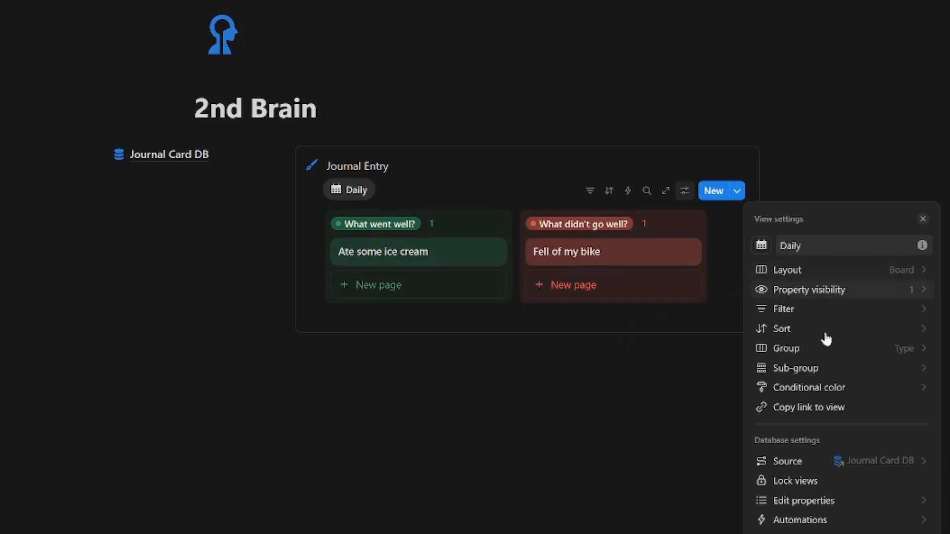
pyautogui.click(839, 376)
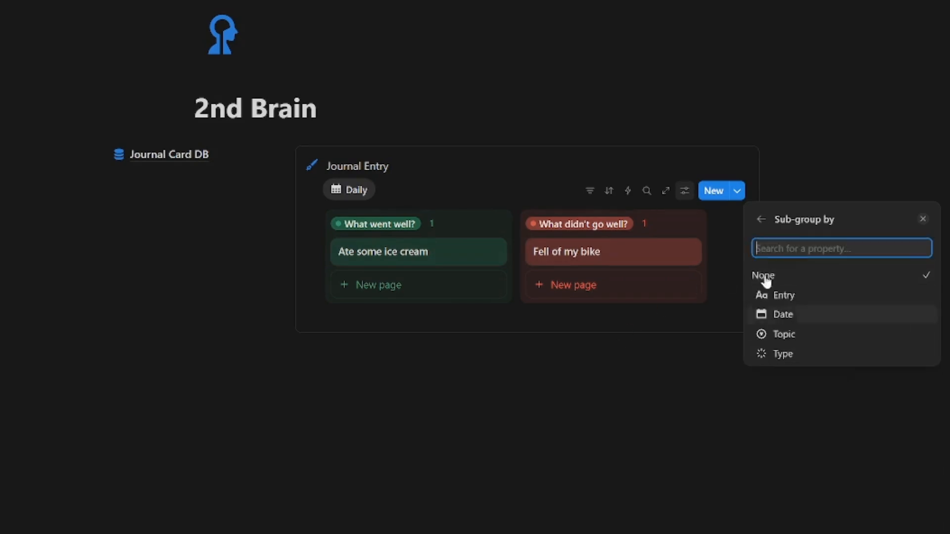
pyautogui.click(827, 341)
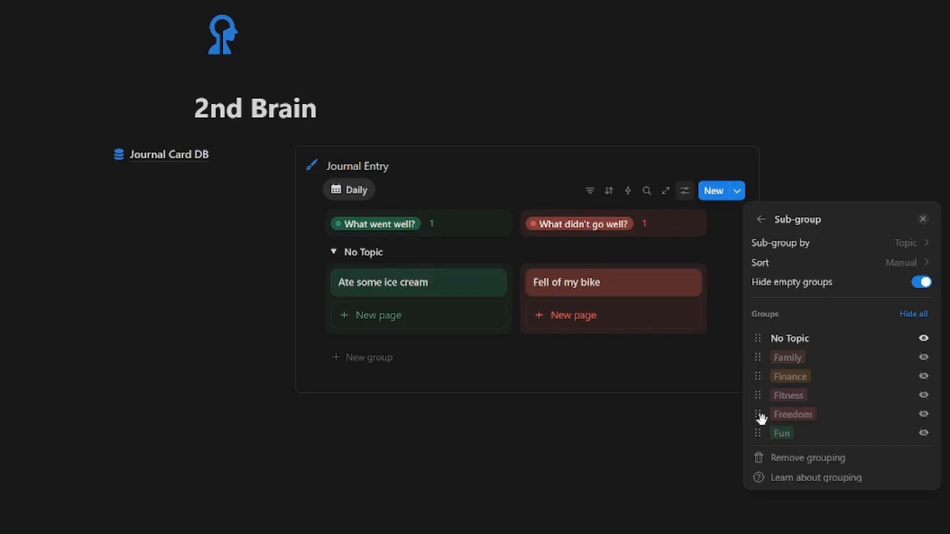
pyautogui.moveTo(758, 414); pyautogui.dragTo(767, 358)
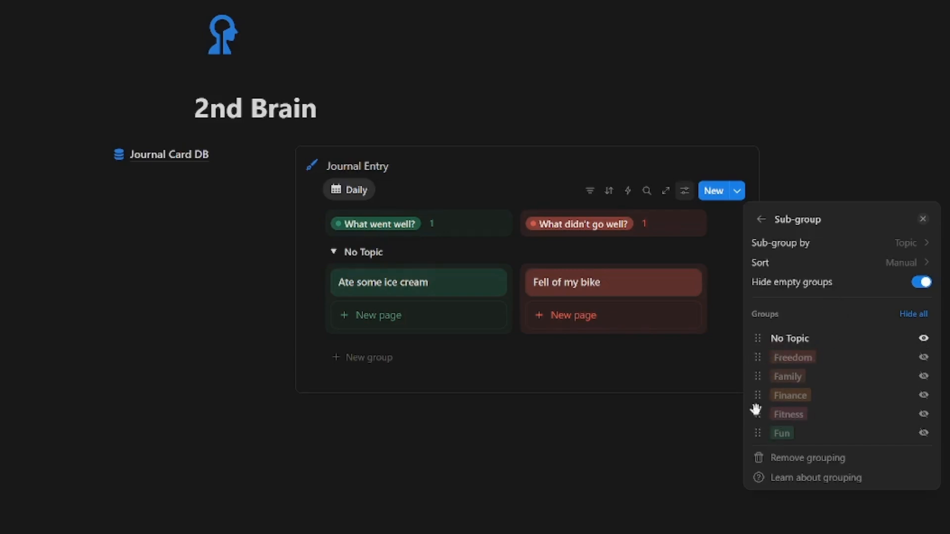
pyautogui.moveTo(758, 396); pyautogui.dragTo(765, 377)
pyautogui.moveTo(763, 418); pyautogui.dragTo(789, 394)
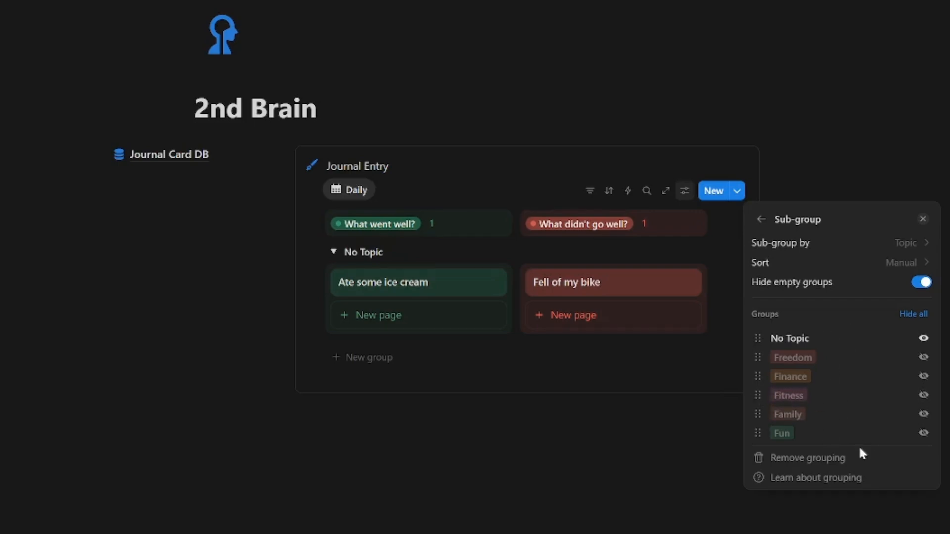
# - Set the Topic of the "Ate some ice cream" card to Fun and of the "Fell of my bike" card to Fitness
pyautogui.click(923, 219)
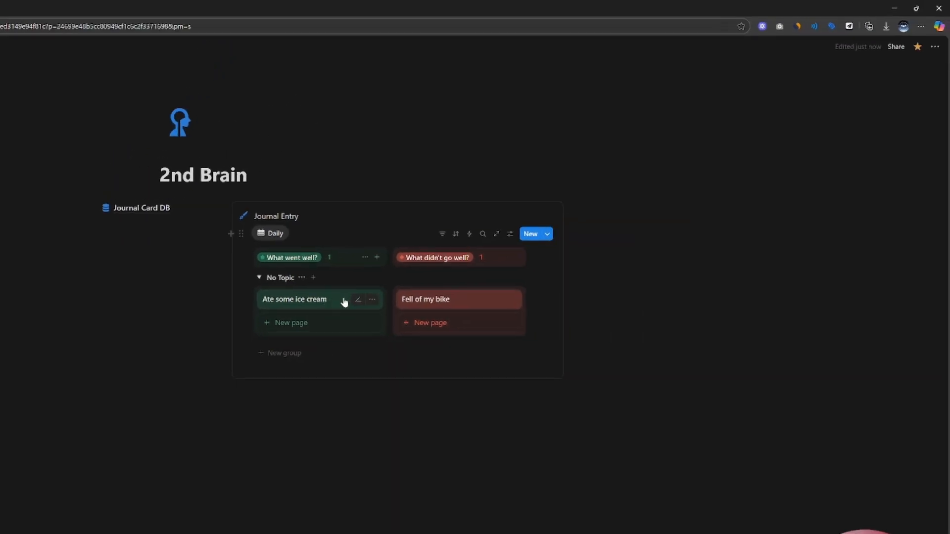
pyautogui.click(344, 302)
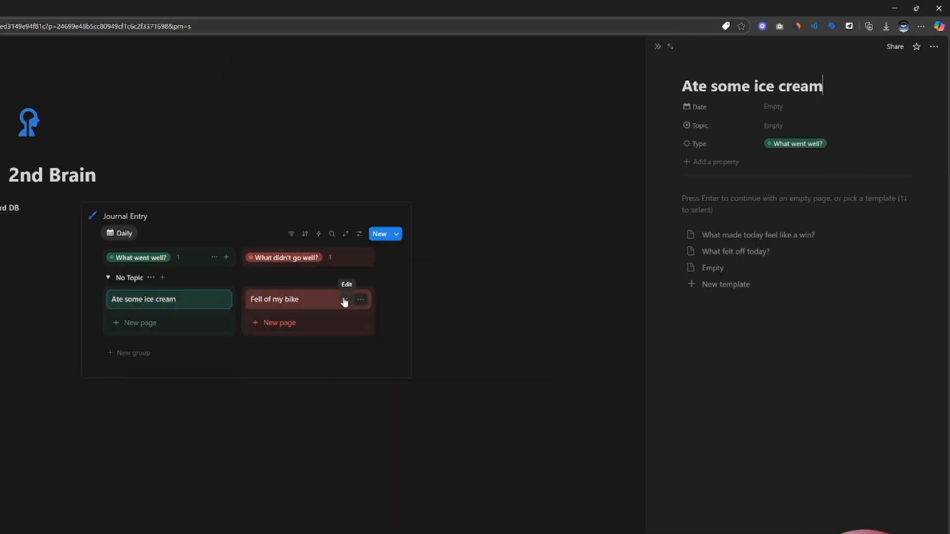
pyautogui.click(762, 121)
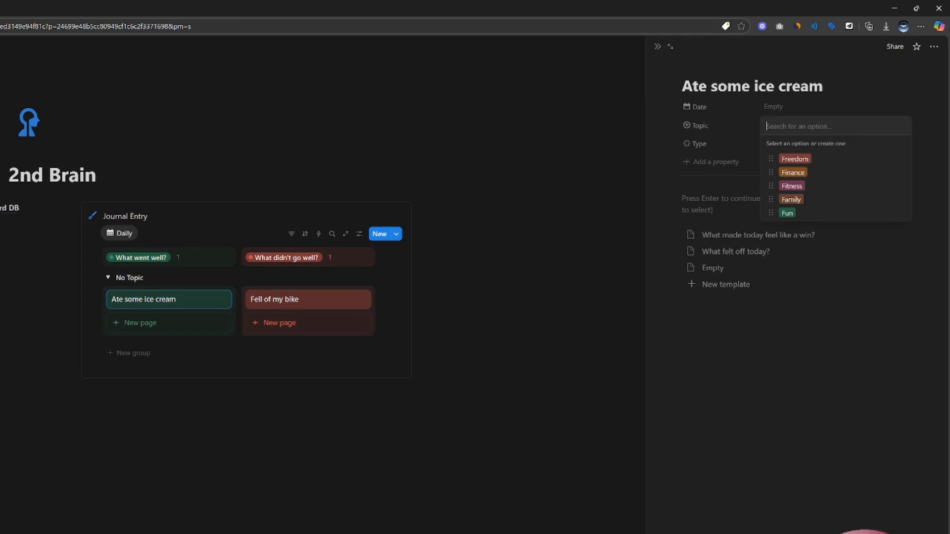
pyautogui.click(812, 213)
pyautogui.click(343, 301)
pyautogui.click(790, 127)
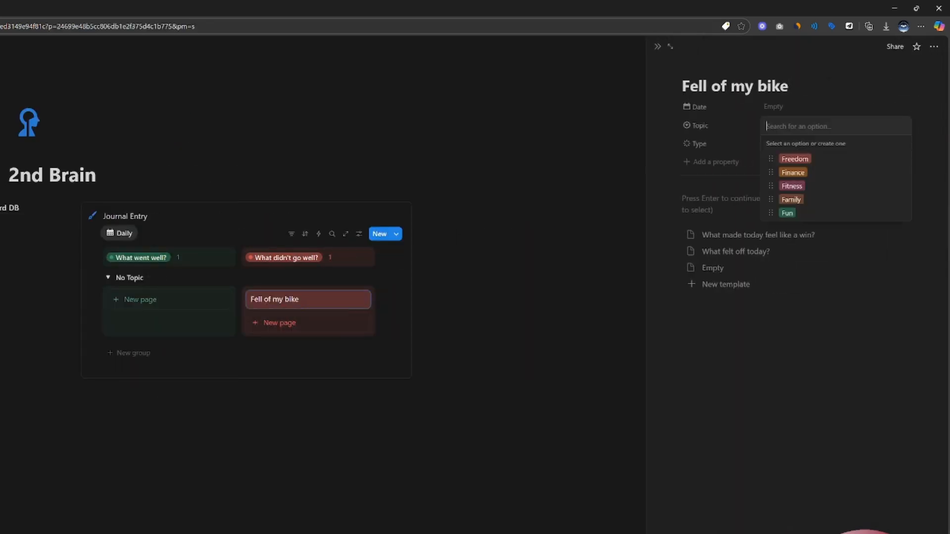
pyautogui.click(817, 187)
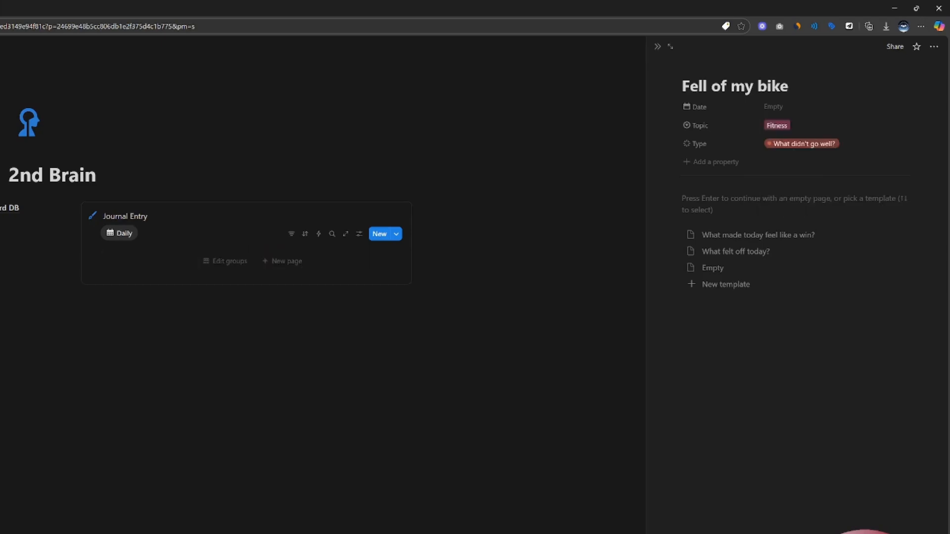
pyautogui.press('Escape')
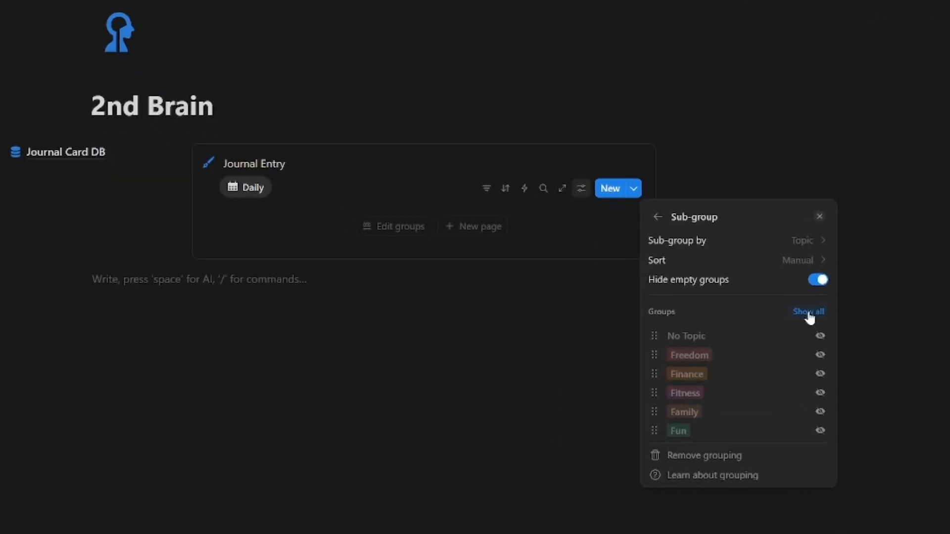
# - Show all Topic sub-groups on the Daily board, including empty ones, and move No Topic to the end of the order
pyautogui.click(812, 312)
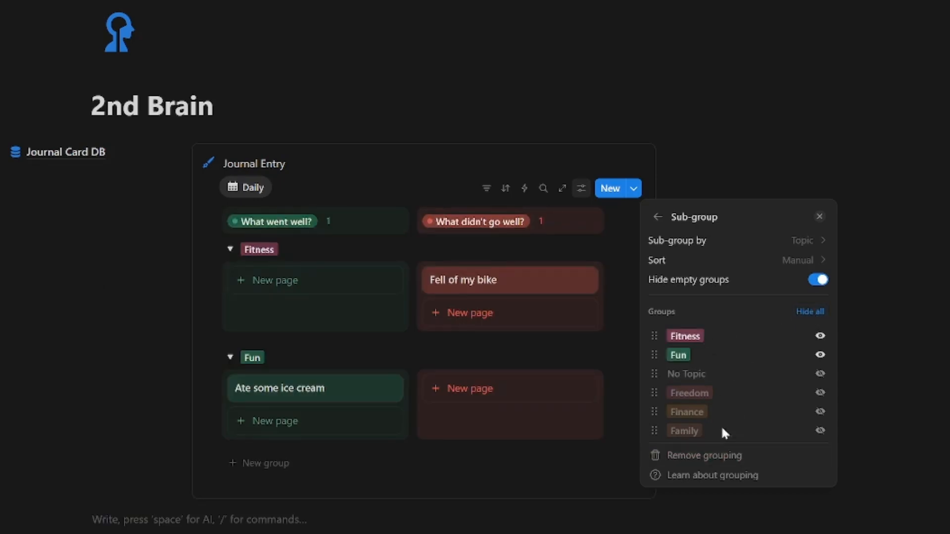
pyautogui.click(713, 284)
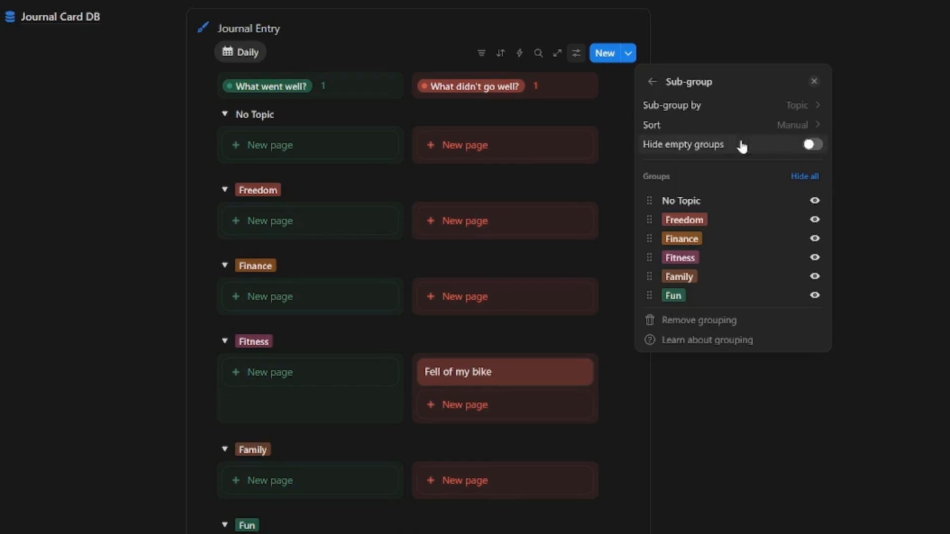
pyautogui.moveTo(649, 200); pyautogui.dragTo(649, 296)
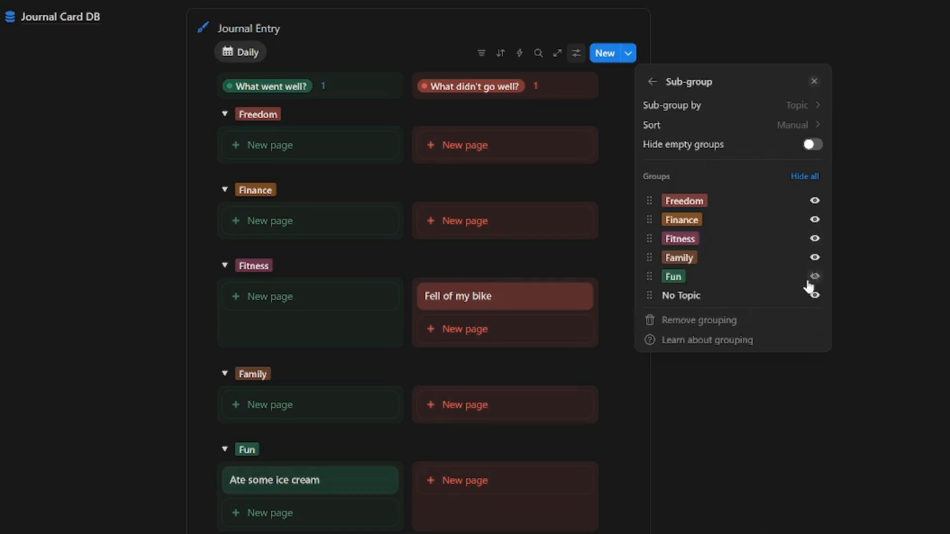
pyautogui.click(798, 436)
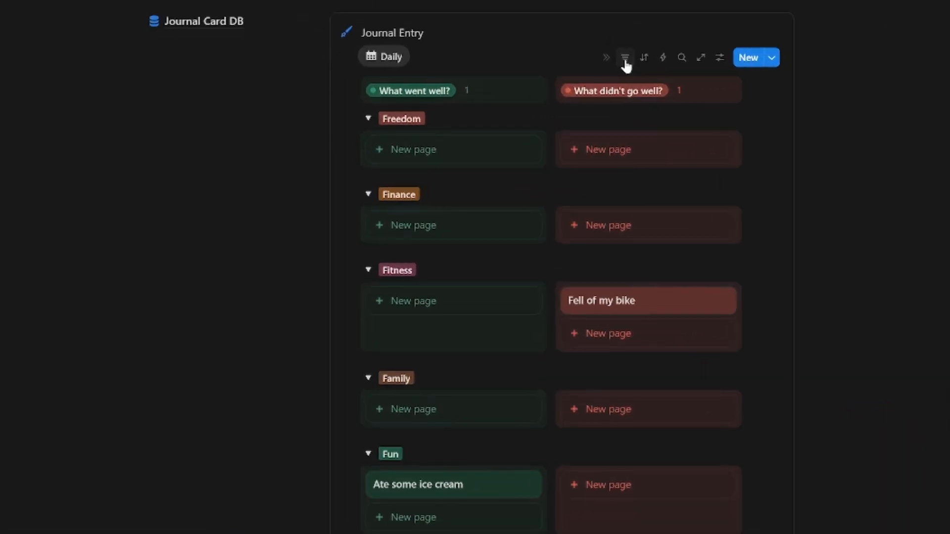
# - Filter the Daily board by Date relative to today, using this day
pyautogui.click(625, 60)
pyautogui.click(680, 134)
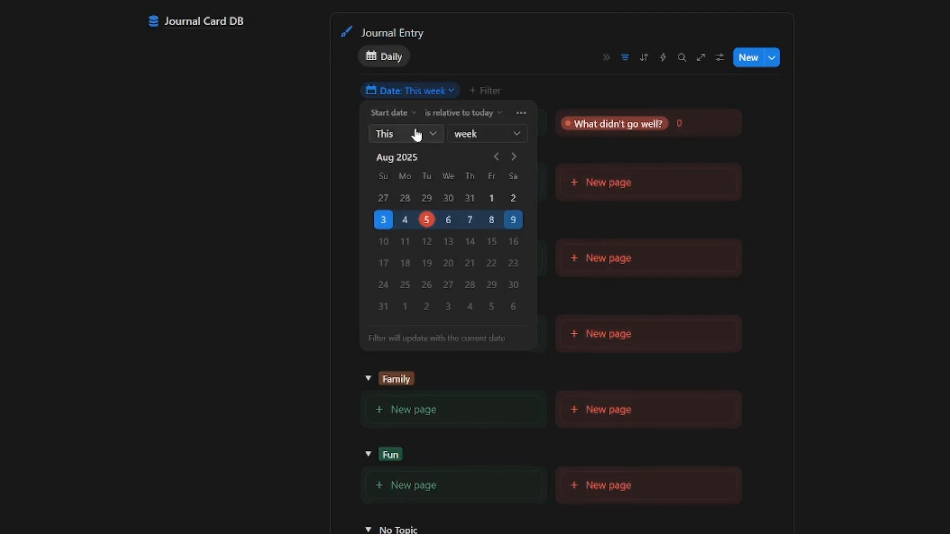
pyautogui.click(484, 137)
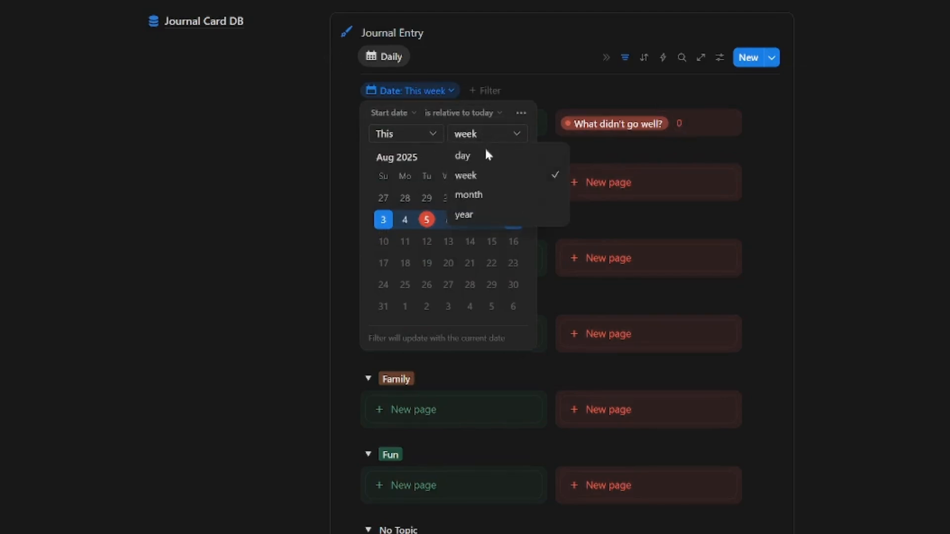
pyautogui.click(486, 156)
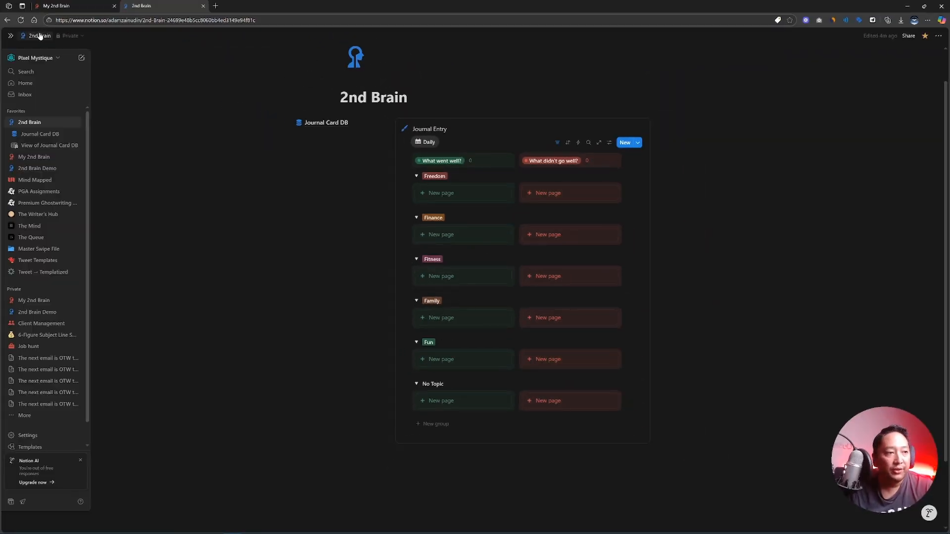
# - In Journal Card DB, set the Date of both entries to August 5, 2025 and return to the 2nd Brain page
pyautogui.click(337, 124)
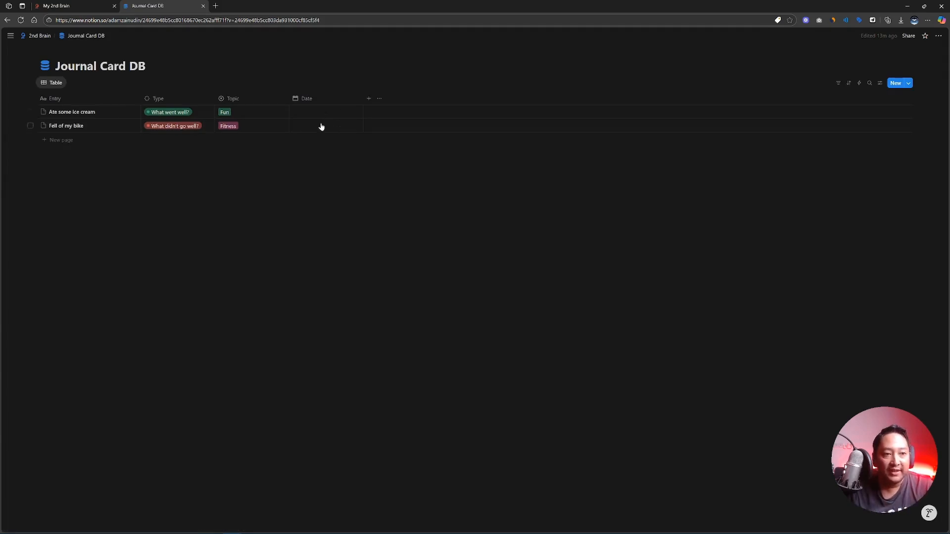
pyautogui.click(326, 111)
pyautogui.click(322, 176)
pyautogui.press('Escape')
pyautogui.click(306, 129)
pyautogui.click(323, 190)
pyautogui.press('Escape')
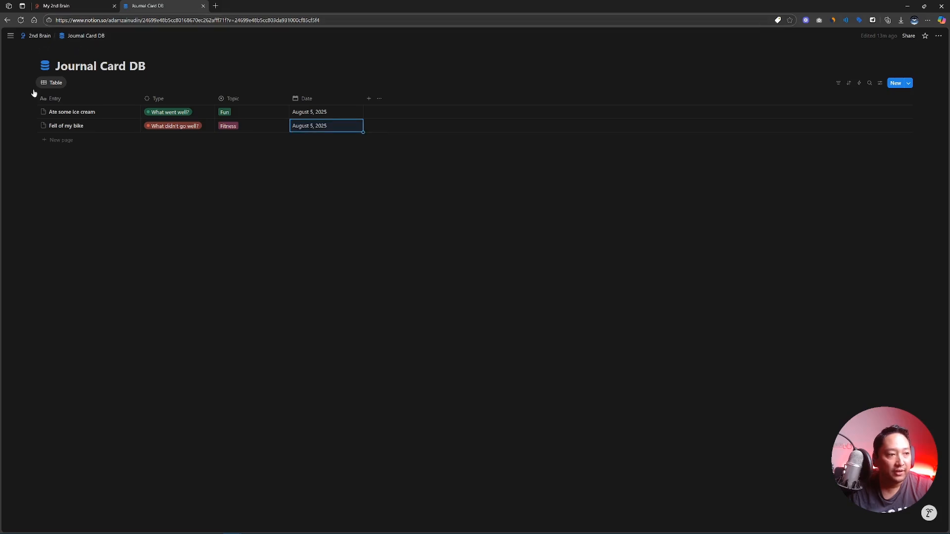
pyautogui.click(39, 36)
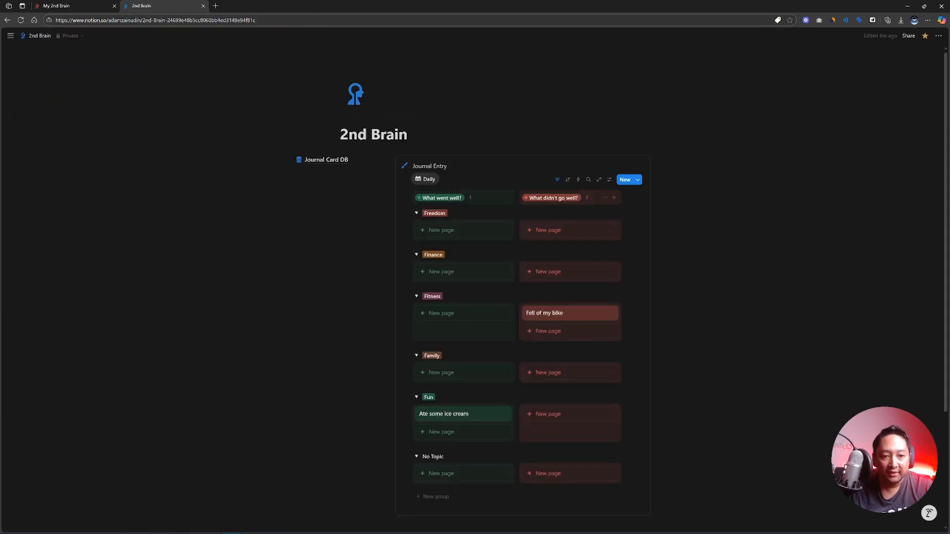
# - Edit the "What made today feel like a win?" template so its Date is Today, the date when duplicated
pyautogui.scroll(-1, 564, 299)
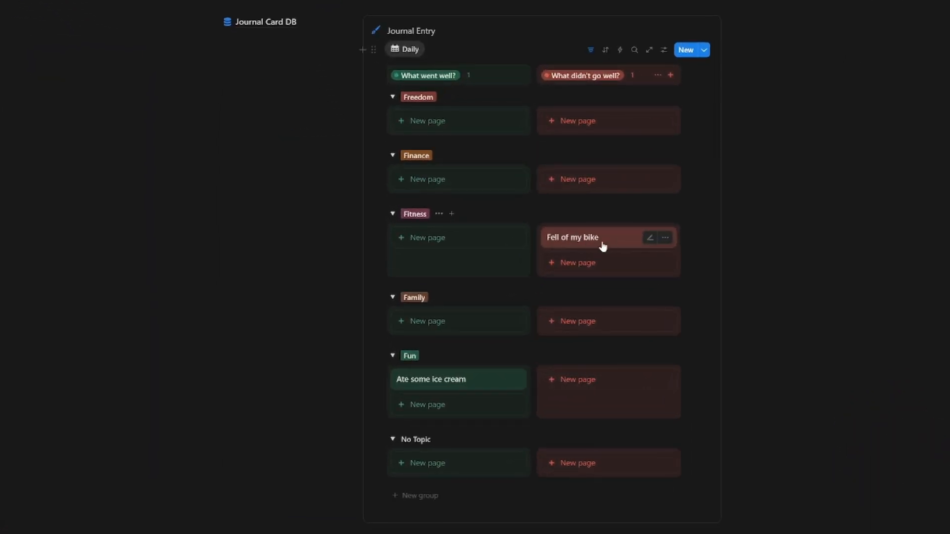
pyautogui.scroll(-2, 439, 276)
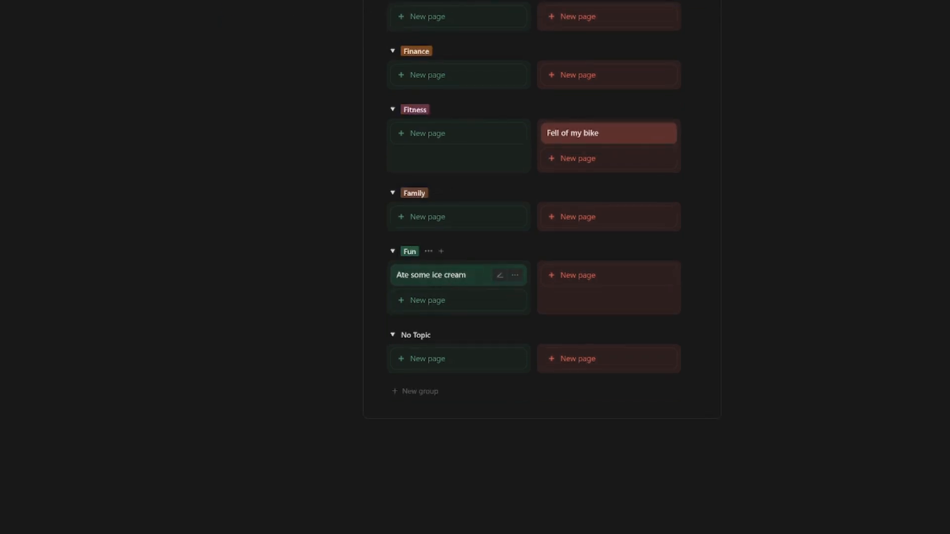
pyautogui.scroll(1, 439, 275)
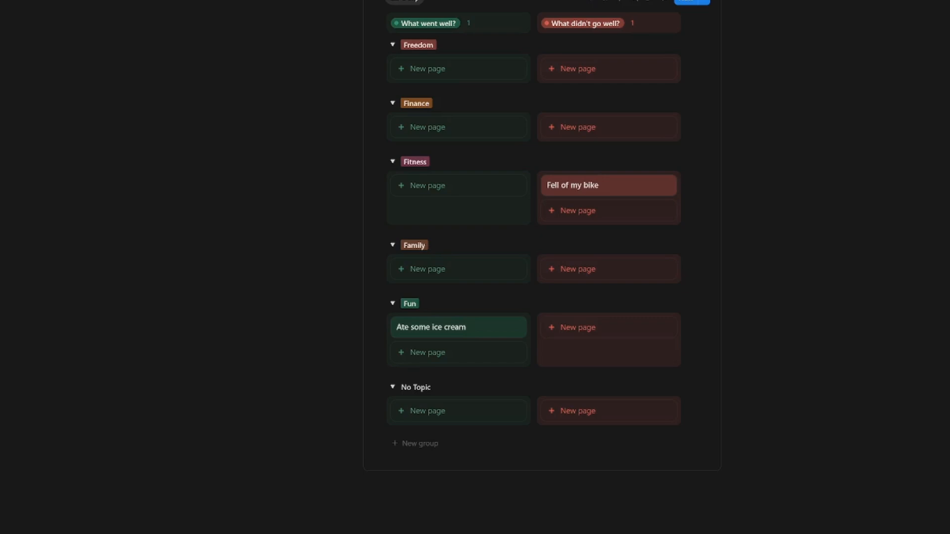
pyautogui.click(708, 3)
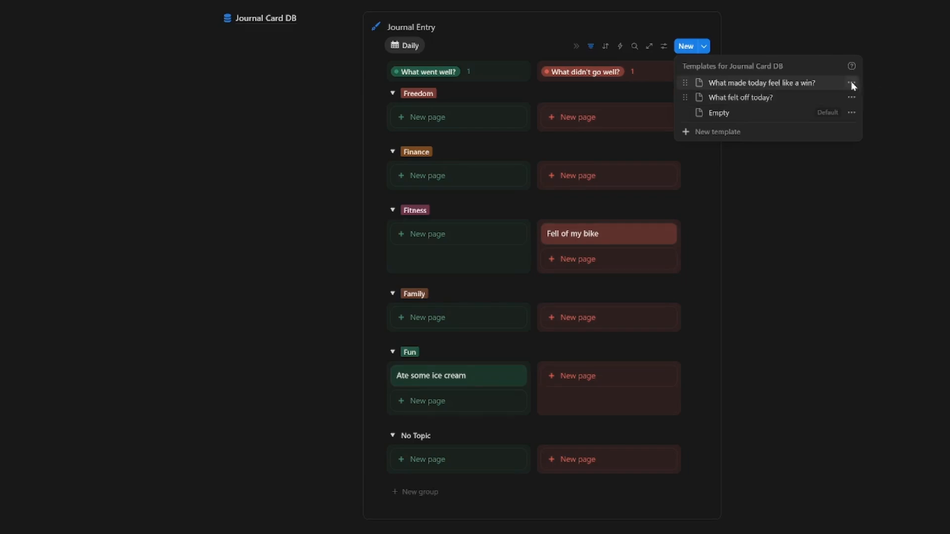
pyautogui.click(852, 84)
pyautogui.click(387, 93)
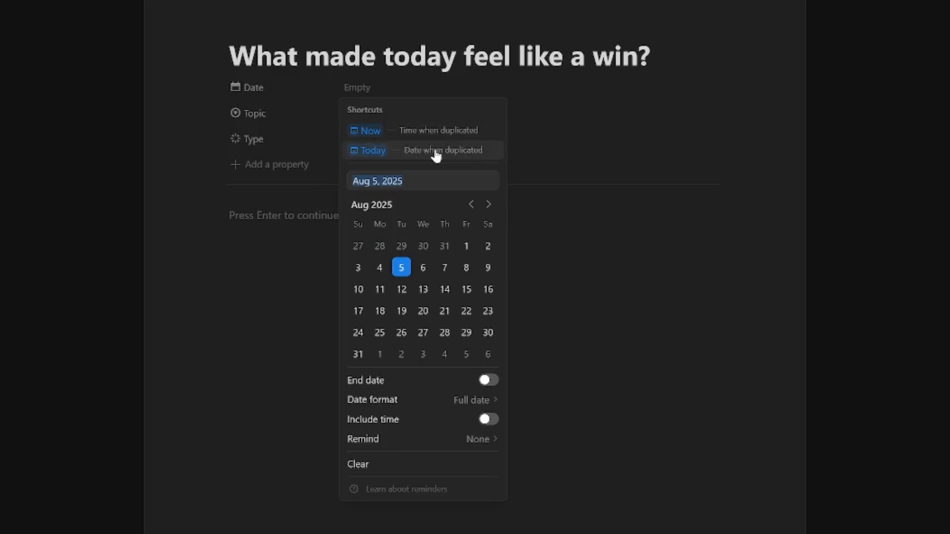
pyautogui.click(494, 153)
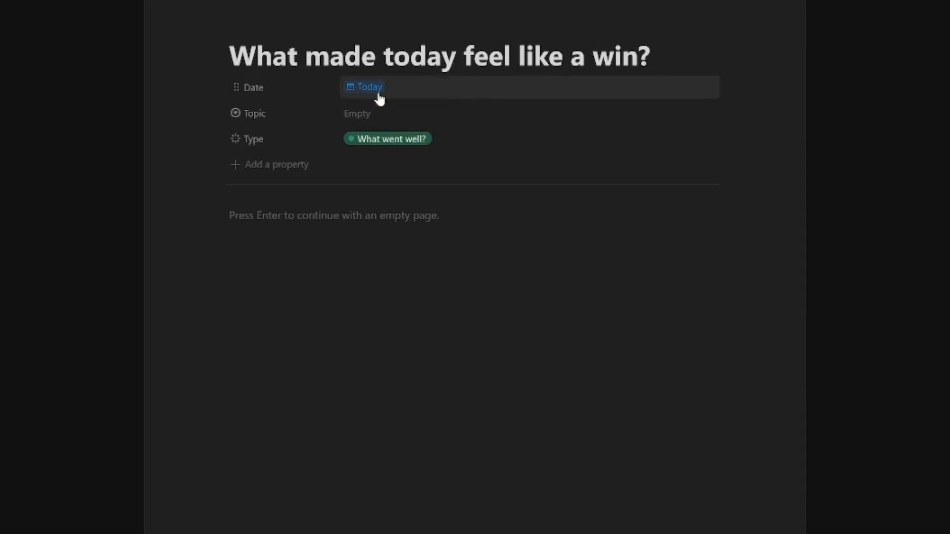
pyautogui.click(908, 313)
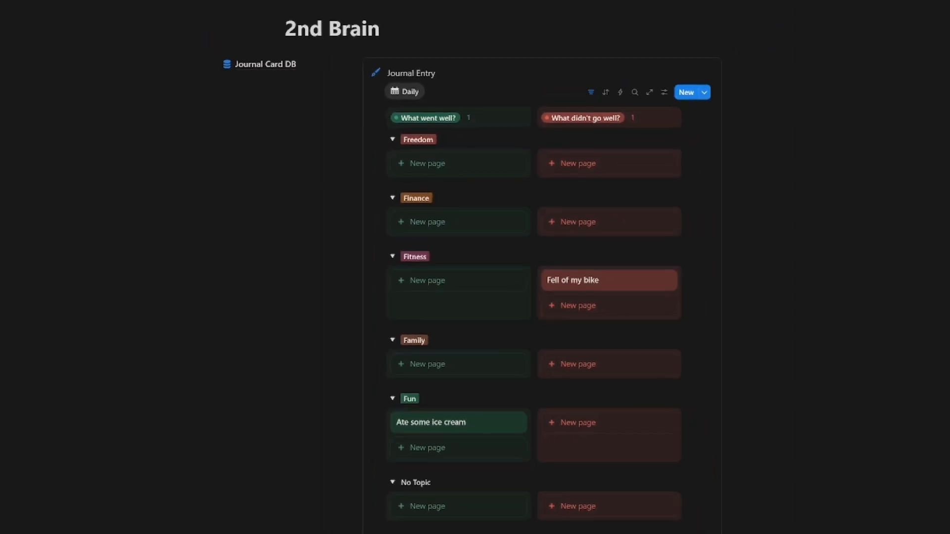
pyautogui.click(703, 93)
pyautogui.click(541, 231)
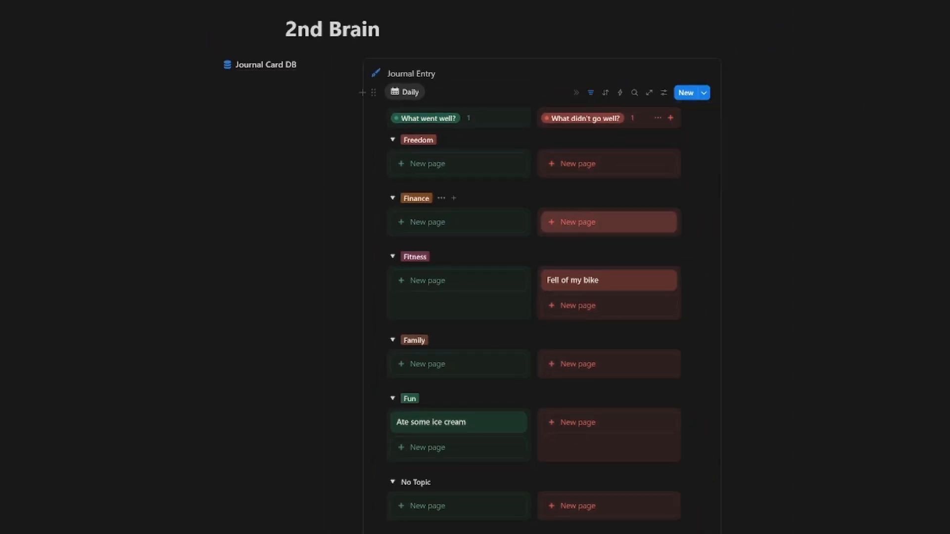
# - Add a "Recorded this YouTube video" card under Freedom in What went well?, and remove the extra blank card
pyautogui.click(495, 167)
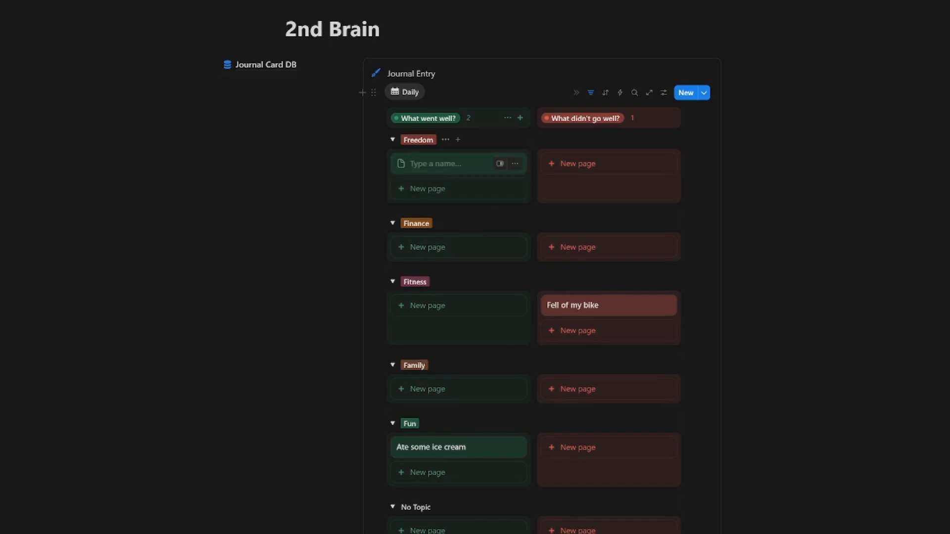
pyautogui.write('RE')
pyautogui.press('Return')
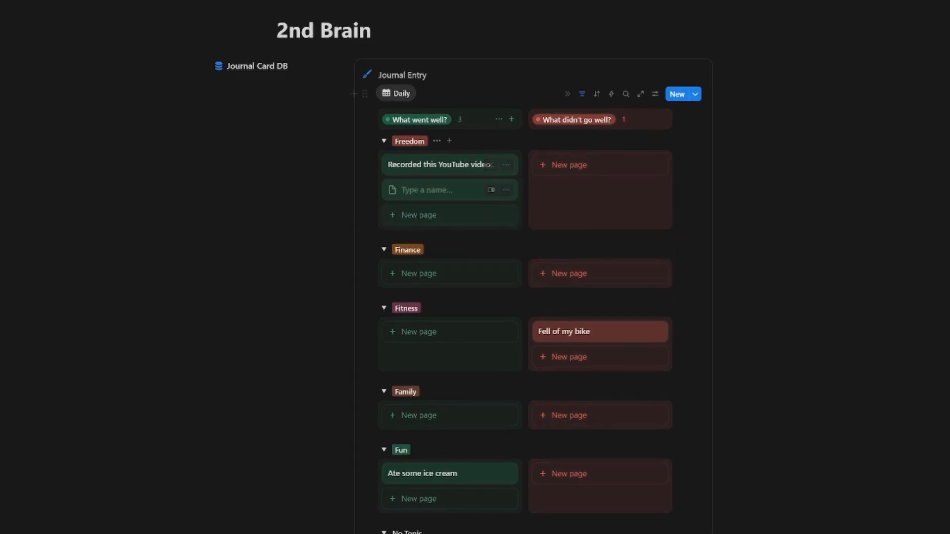
pyautogui.click(515, 189)
pyautogui.click(383, 376)
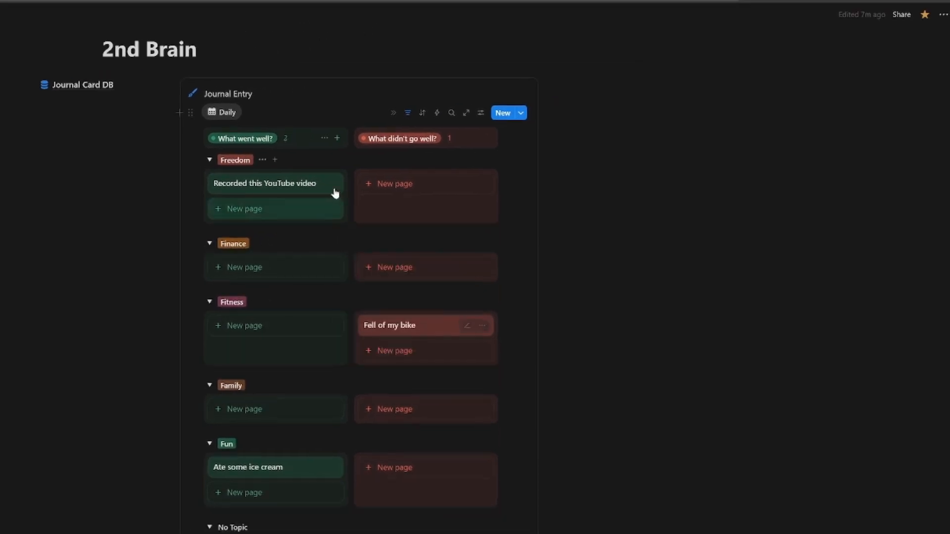
# - Check the properties of the "Recorded this YouTube video" card, and add a card from the "What felt off today?" template
pyautogui.click(290, 184)
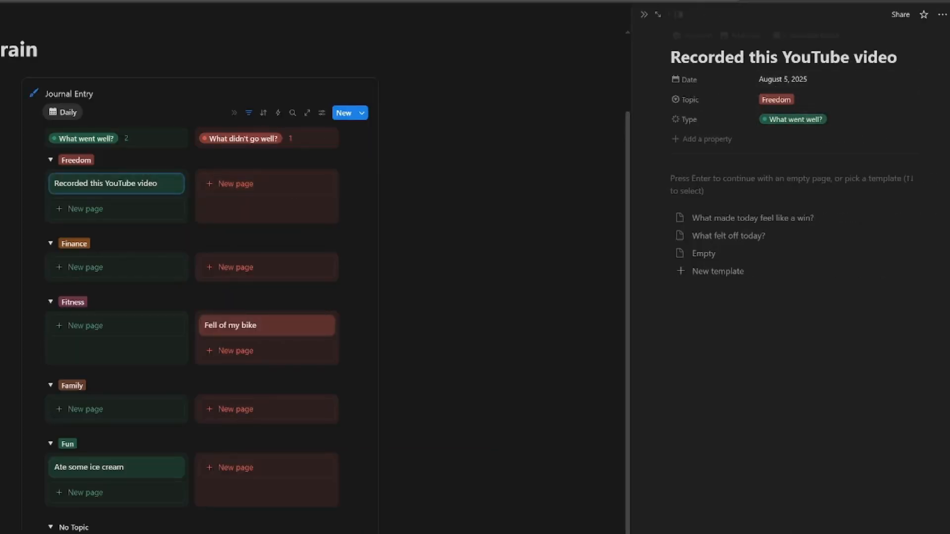
pyautogui.click(644, 15)
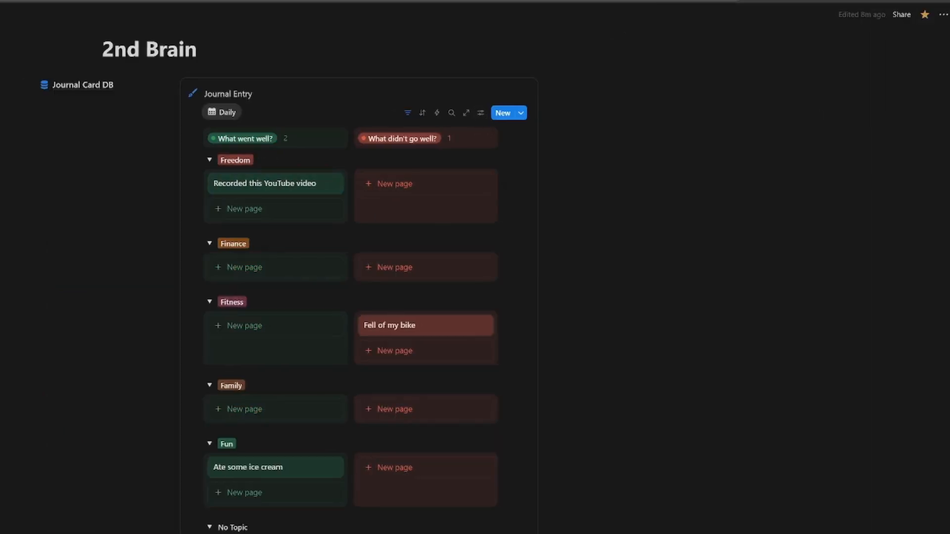
pyautogui.click(521, 113)
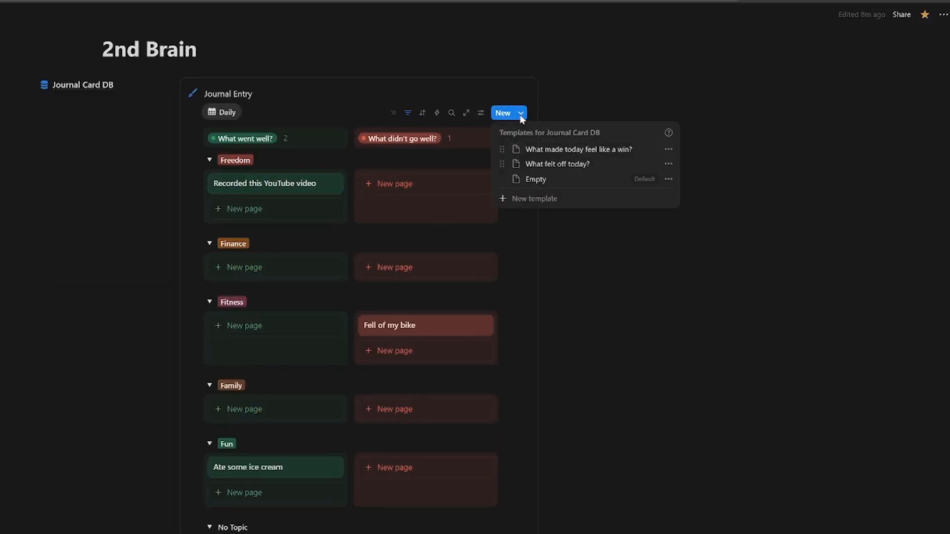
pyautogui.click(557, 165)
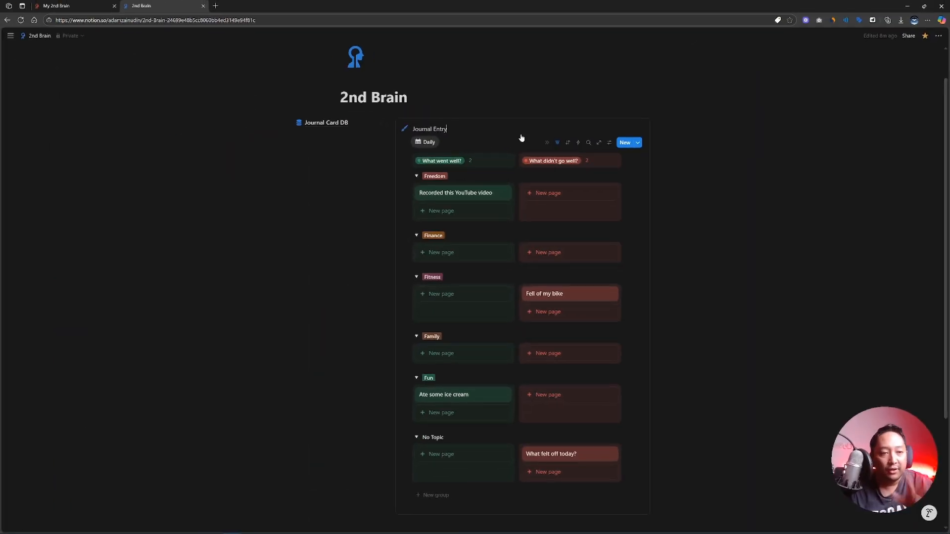
# - Turn on full width for the 2nd Brain page
pyautogui.scroll(1, 522, 279)
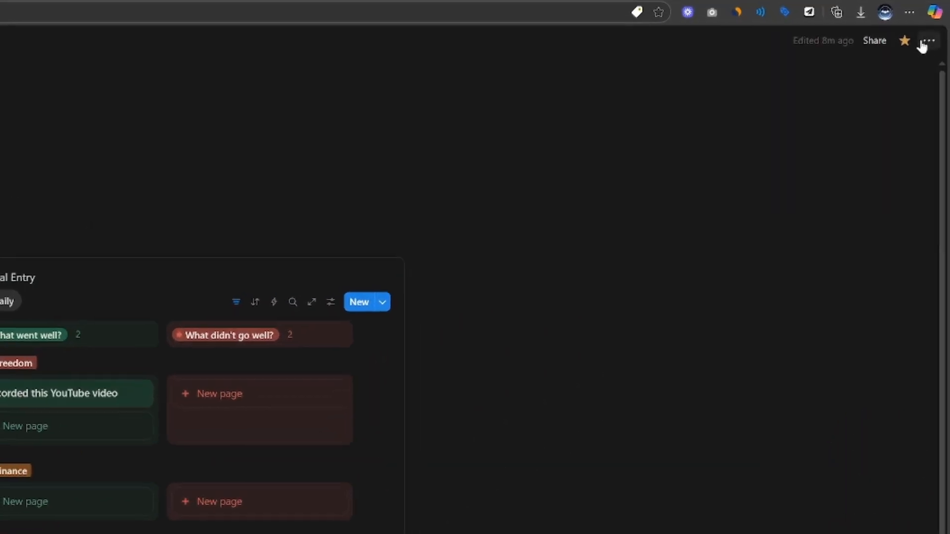
pyautogui.click(927, 44)
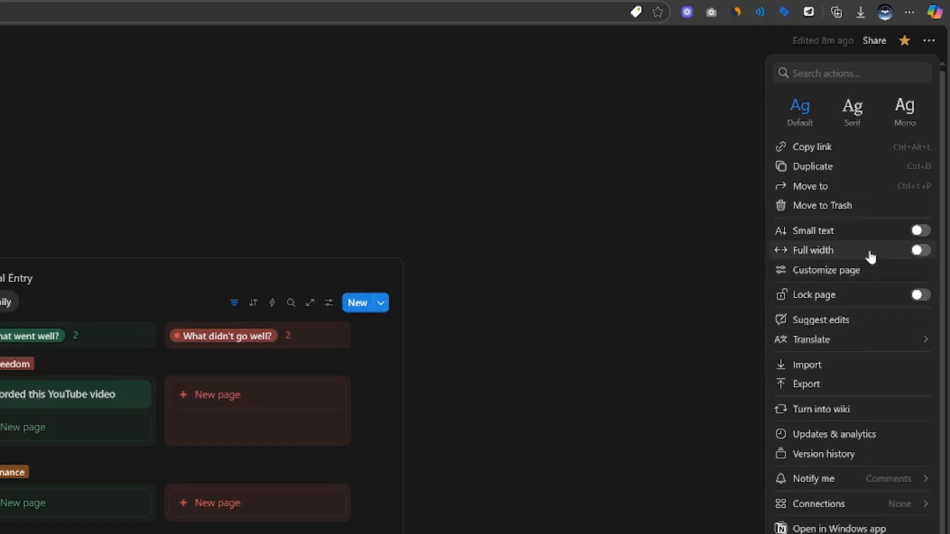
pyautogui.click(919, 250)
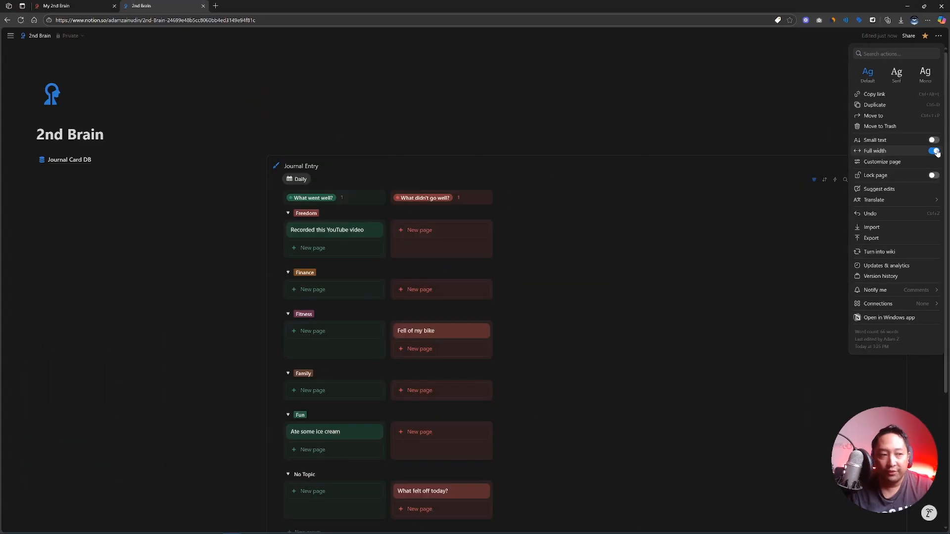
pyautogui.click(813, 140)
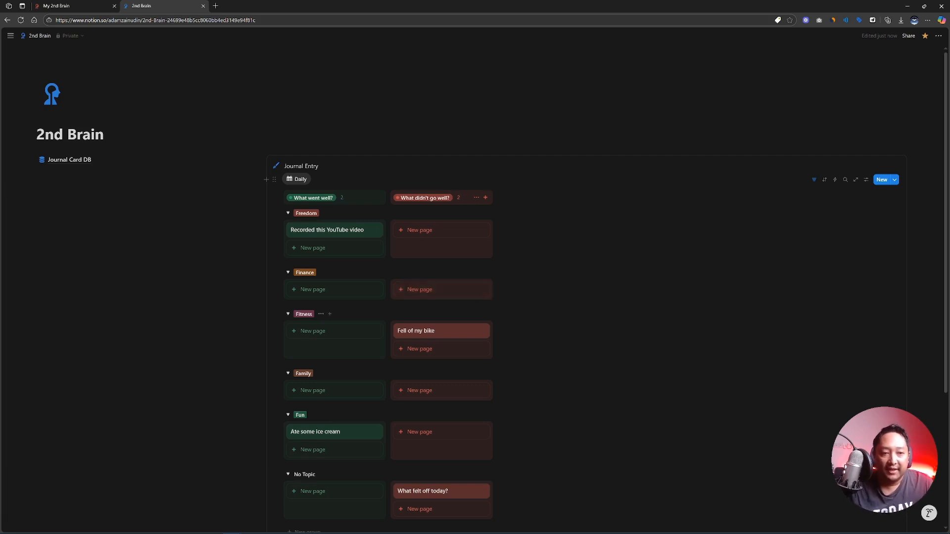
pyautogui.scroll(-4, 479, 291)
pyautogui.scroll(3, 463, 260)
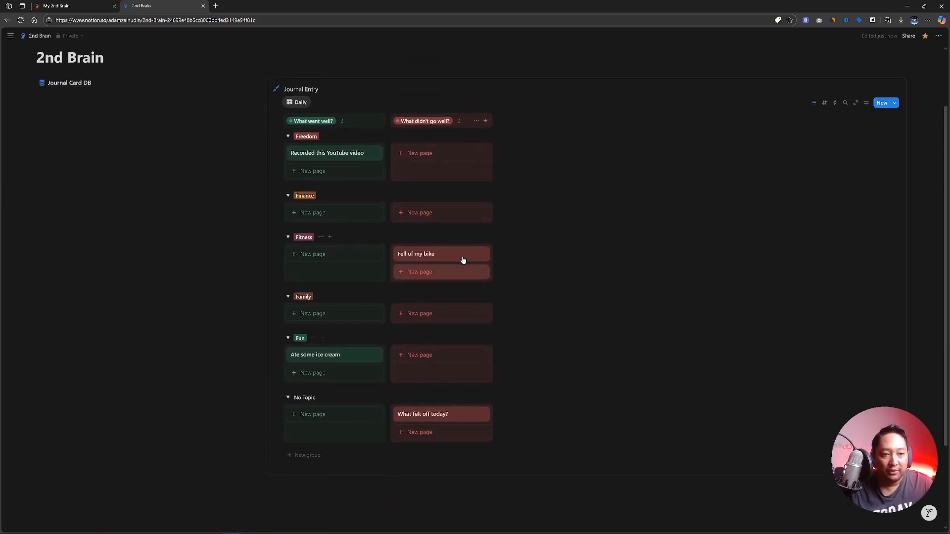
pyautogui.scroll(-3, 463, 260)
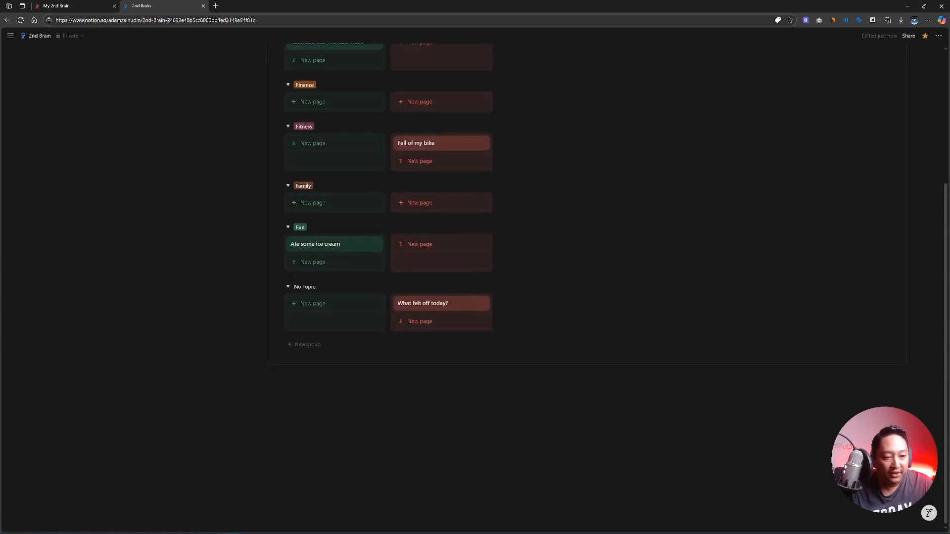
pyautogui.scroll(3, 475, 267)
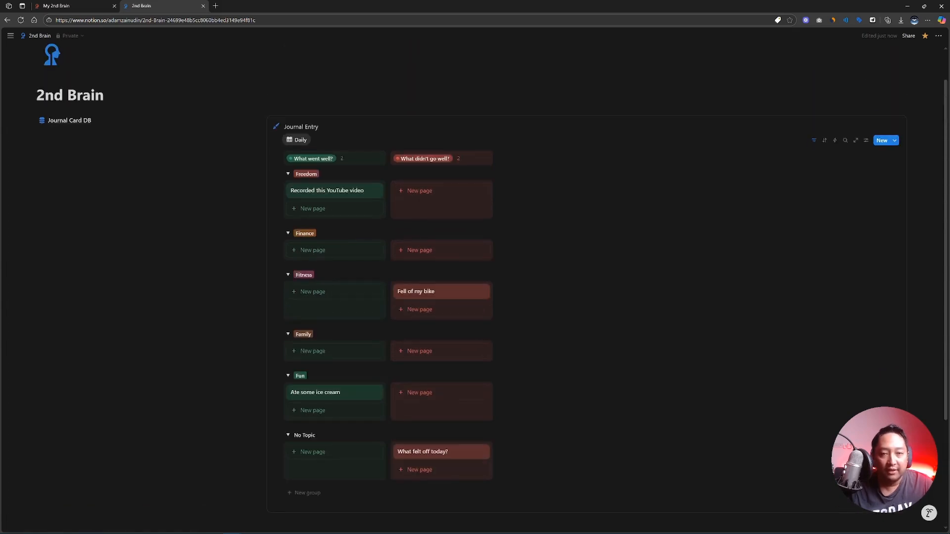